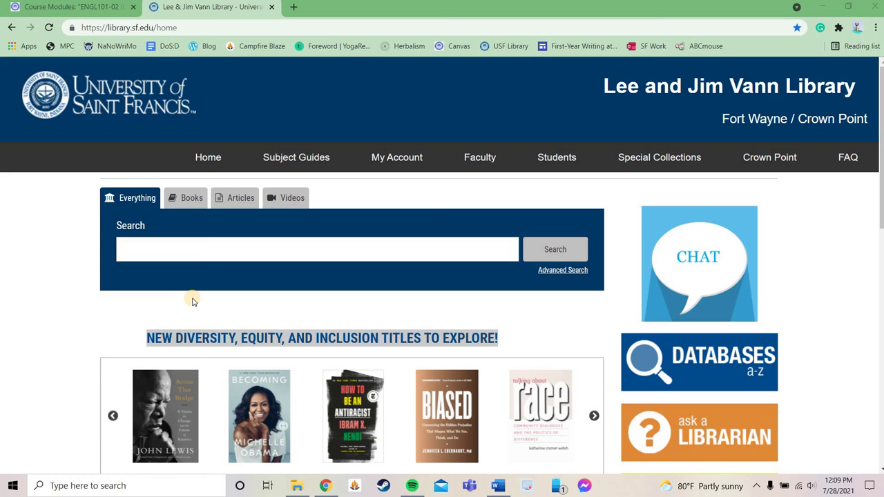
Browse forward through the book carousel of new diversity, equity, and inclusion titles on the library home page
scroll(237, 344, down, 2)
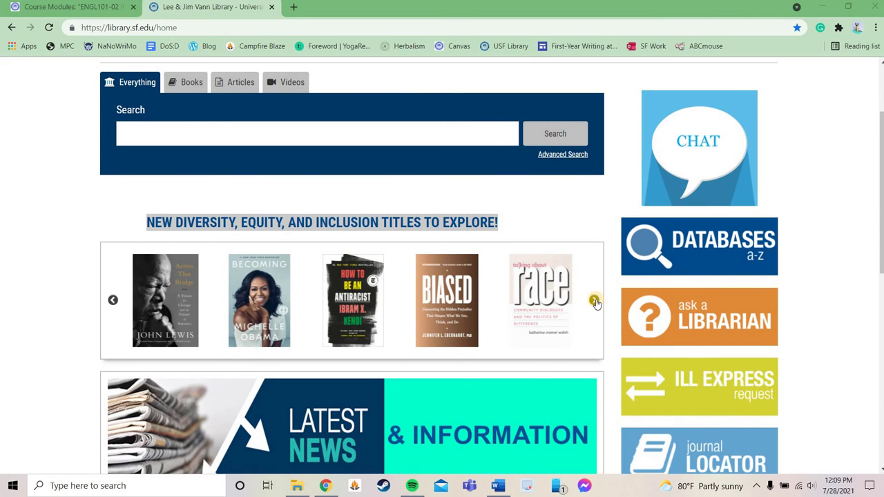
click(594, 301)
click(594, 301)
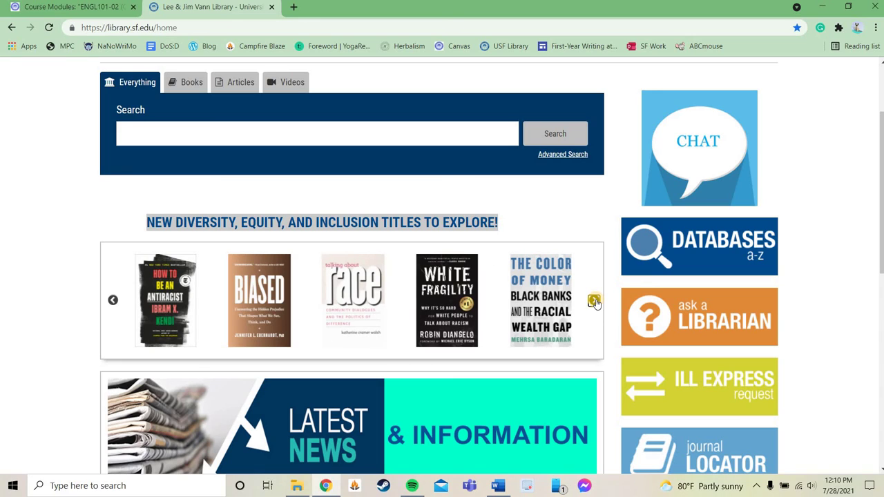
click(594, 301)
click(594, 302)
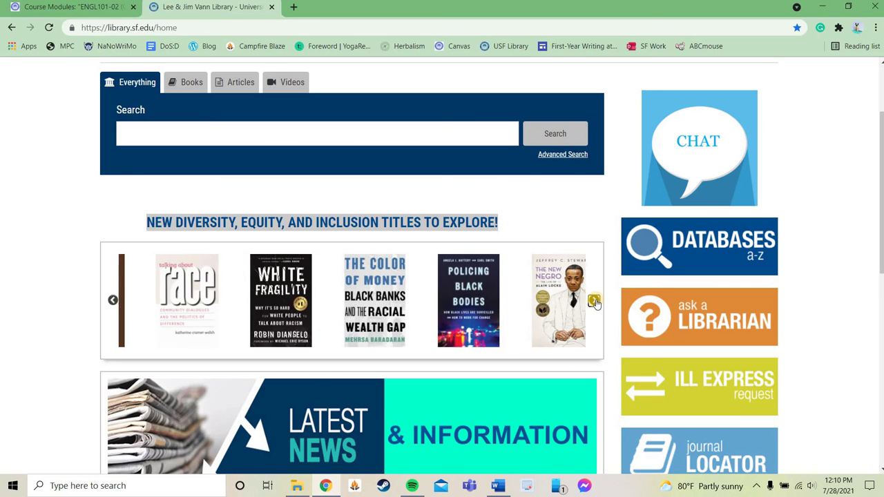
click(595, 301)
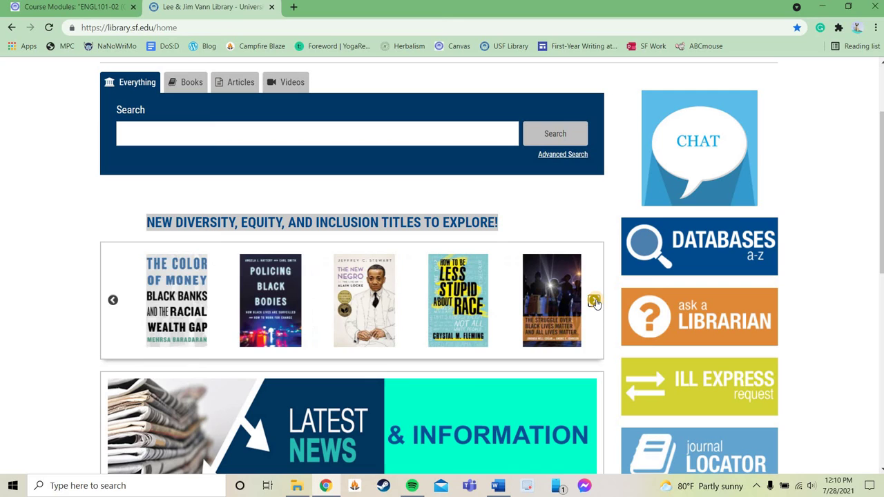
click(594, 301)
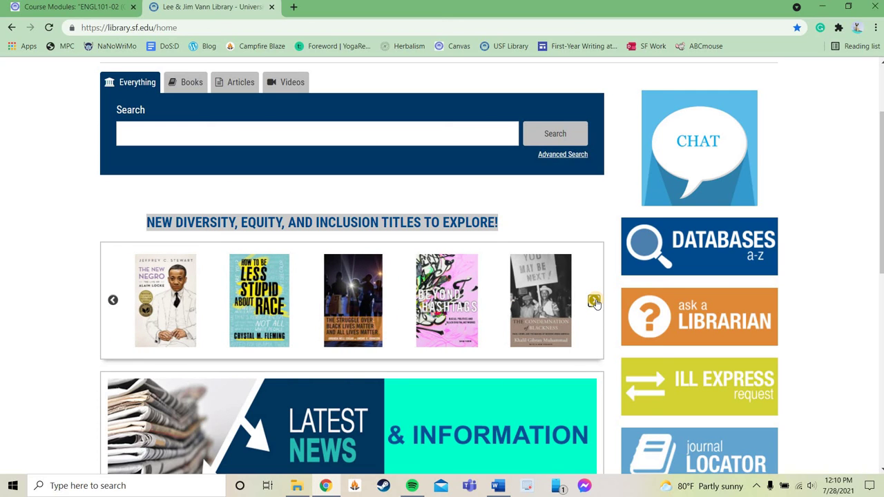
click(596, 295)
Review the Latest News & Information section and the July 2021 library hours calendar
scroll(594, 297, down, 3)
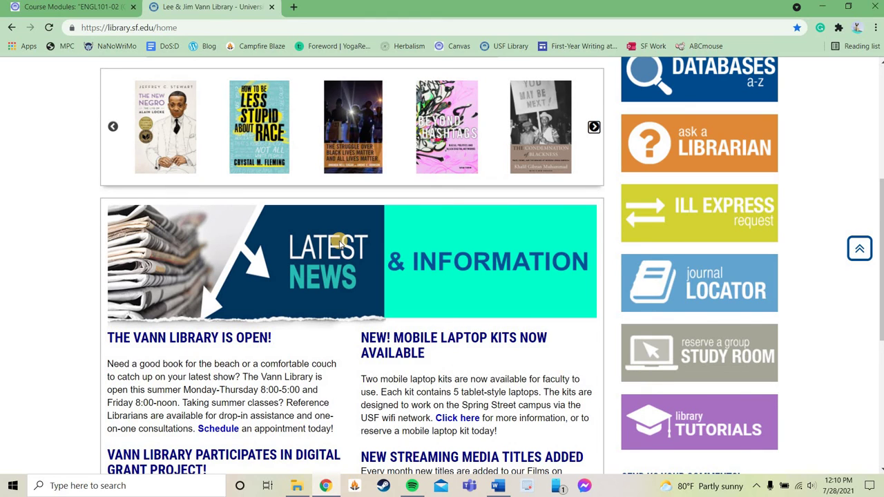
scroll(339, 243, down, 2)
scroll(339, 243, down, 2)
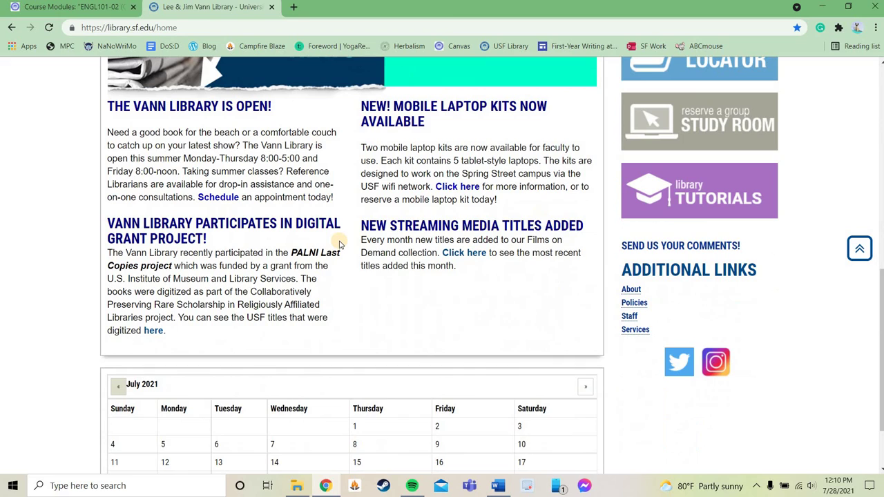
scroll(339, 243, down, 2)
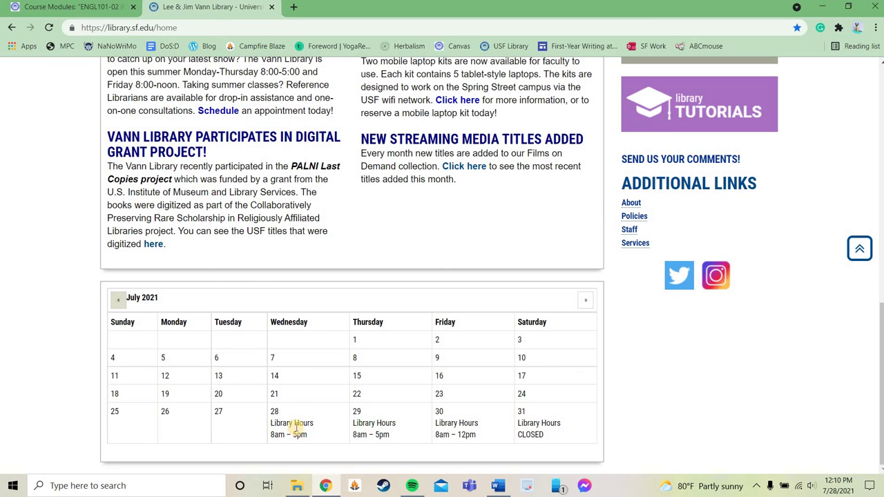
Open the Library Tutorials page in a new tab and switch to it
scroll(569, 298, up, 4)
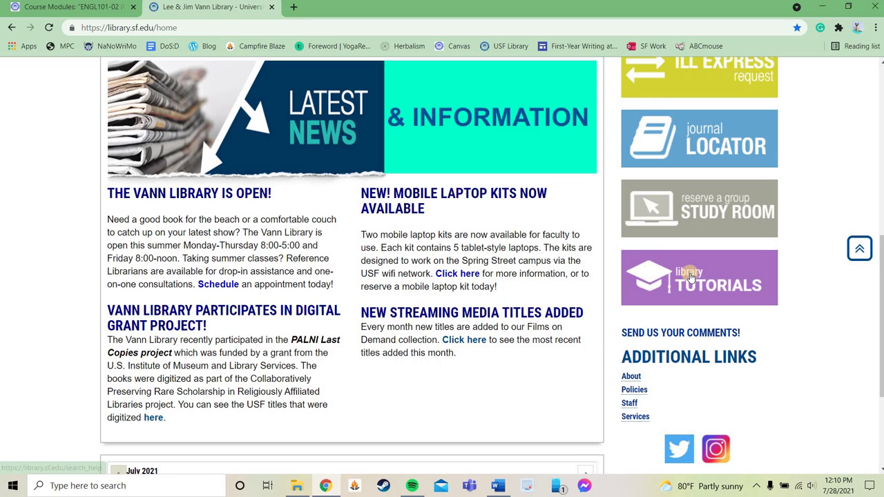
right_click(690, 272)
click(731, 79)
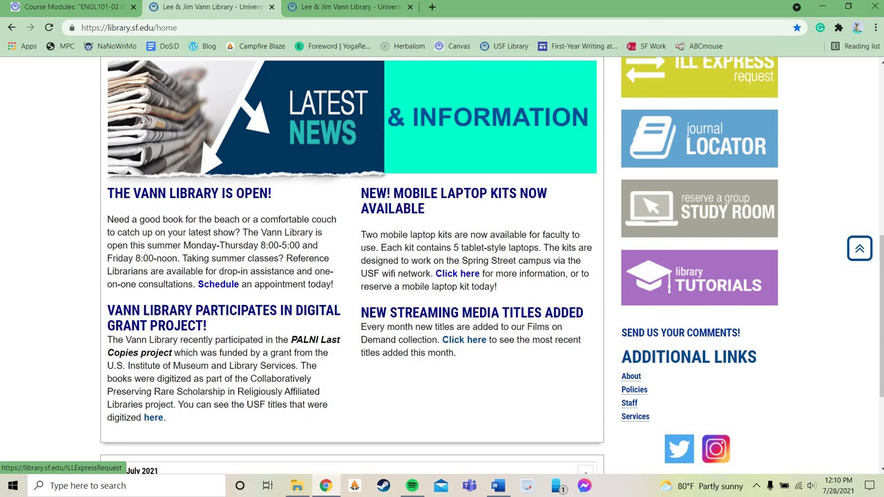
click(364, 9)
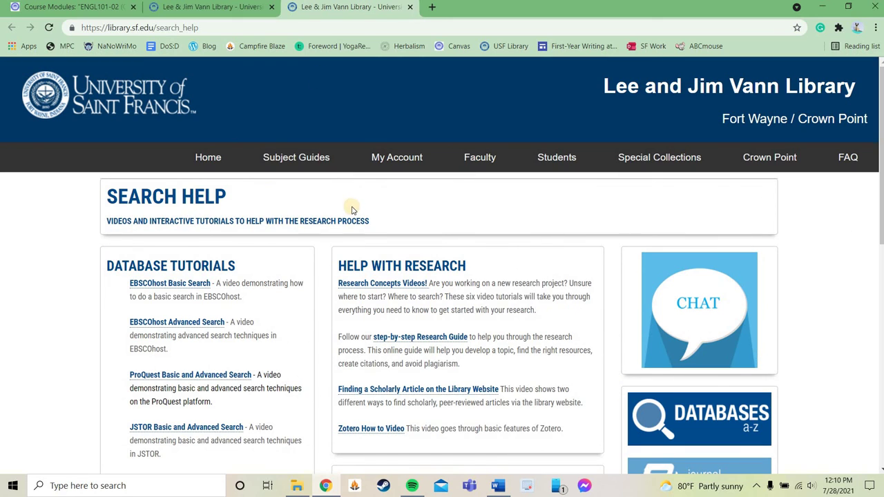
Open the Evaluating Resources, Plagiarism, and Citations information literacy tutorials, each in its own new tab
click(177, 283)
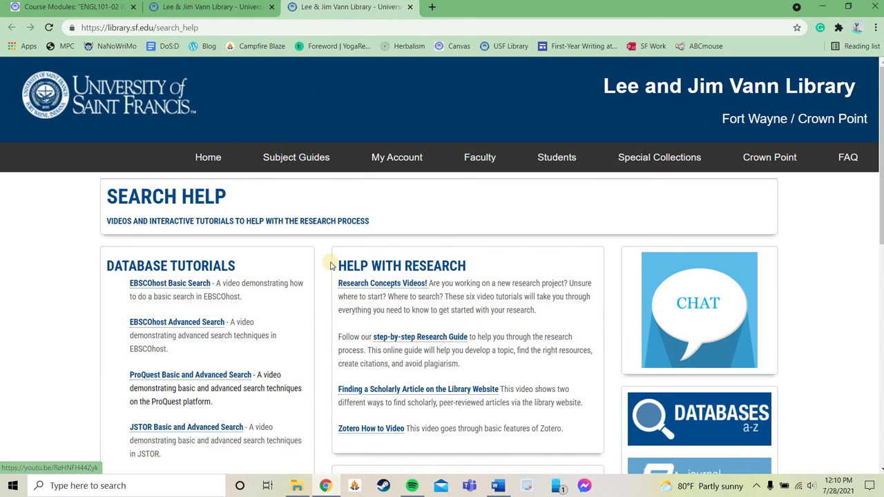
scroll(325, 259, down, 3)
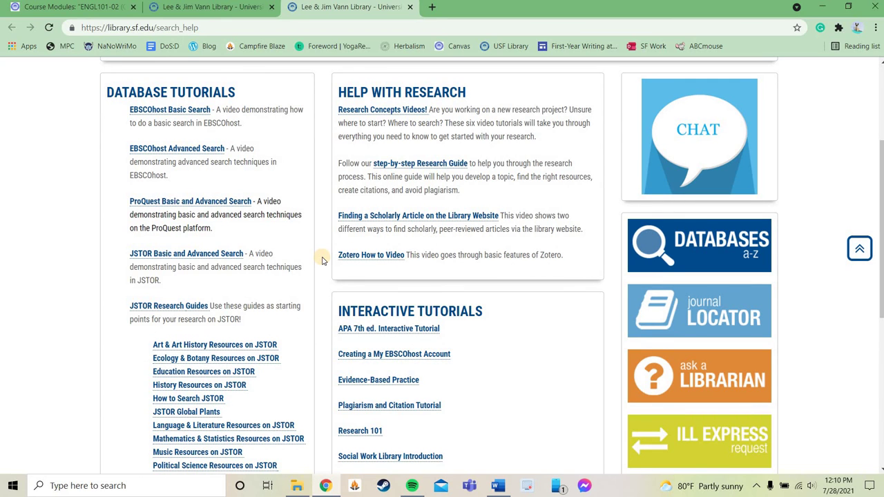
scroll(322, 260, down, 4)
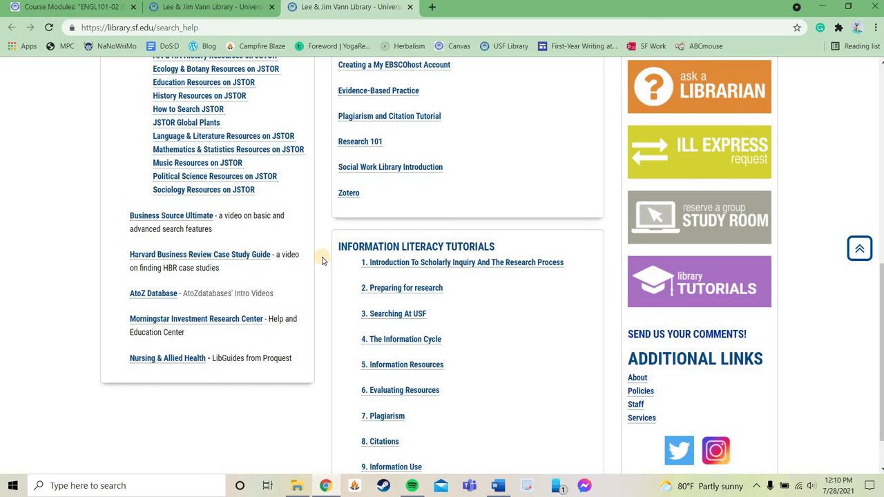
scroll(322, 261, down, 1)
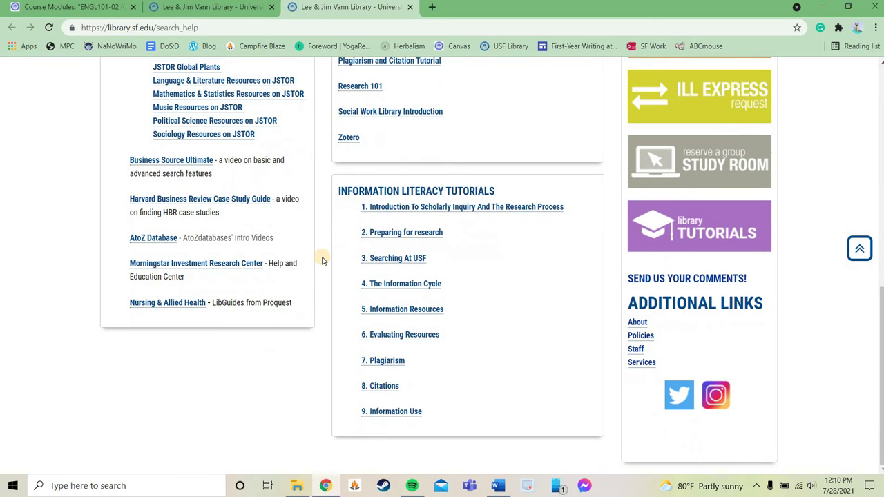
right_click(419, 341)
click(442, 350)
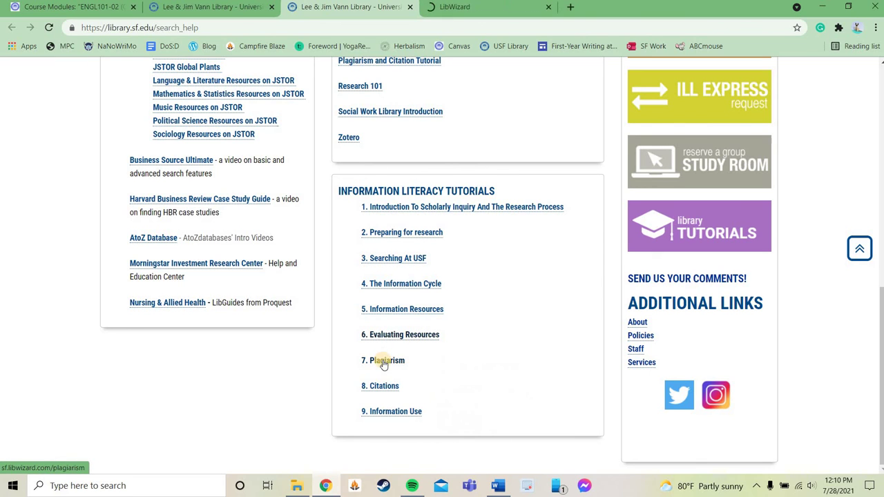
right_click(385, 361)
click(423, 252)
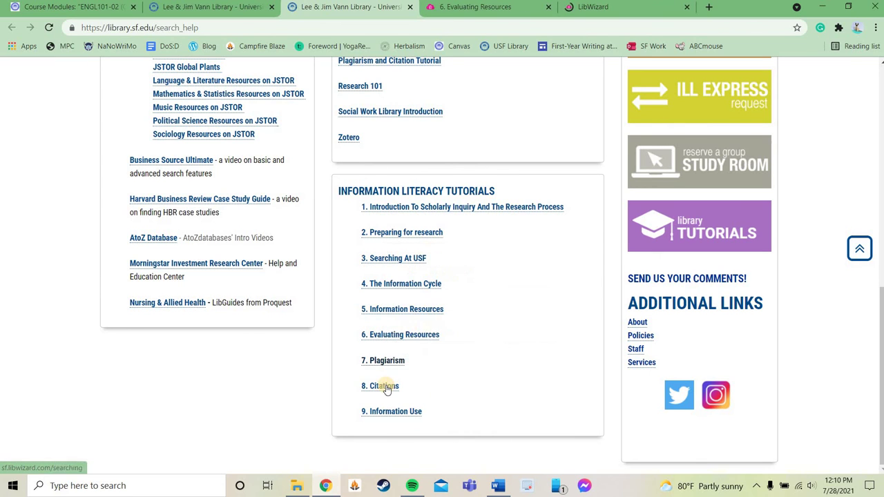
right_click(384, 386)
click(442, 334)
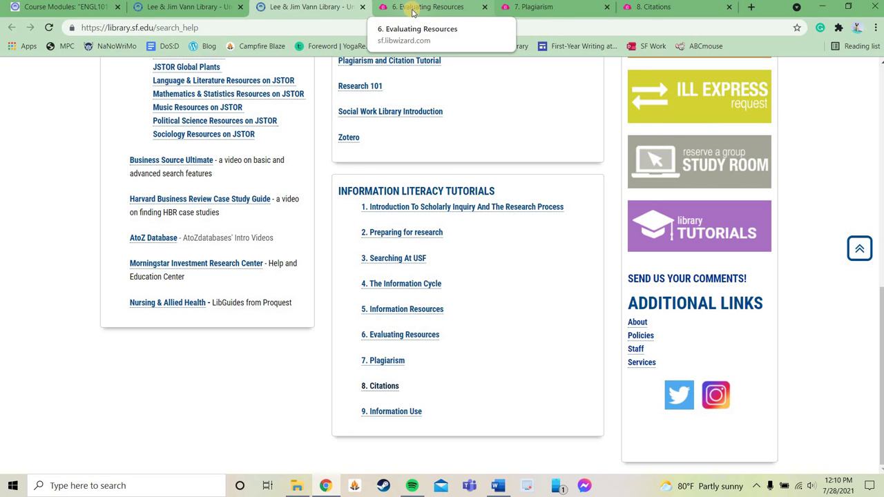
Switch to the Evaluating Resources tutorial, read its introduction, and advance to the Credibility slide to examine the Content Credibility Checklist
click(412, 8)
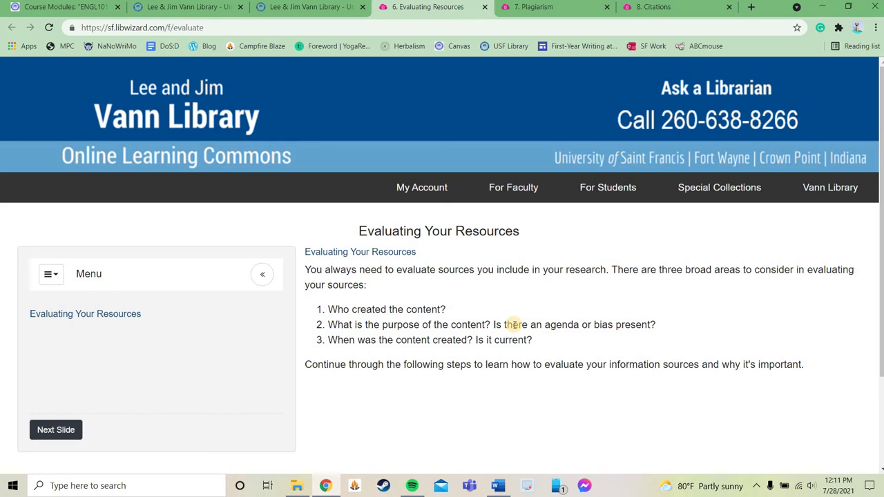
click(38, 429)
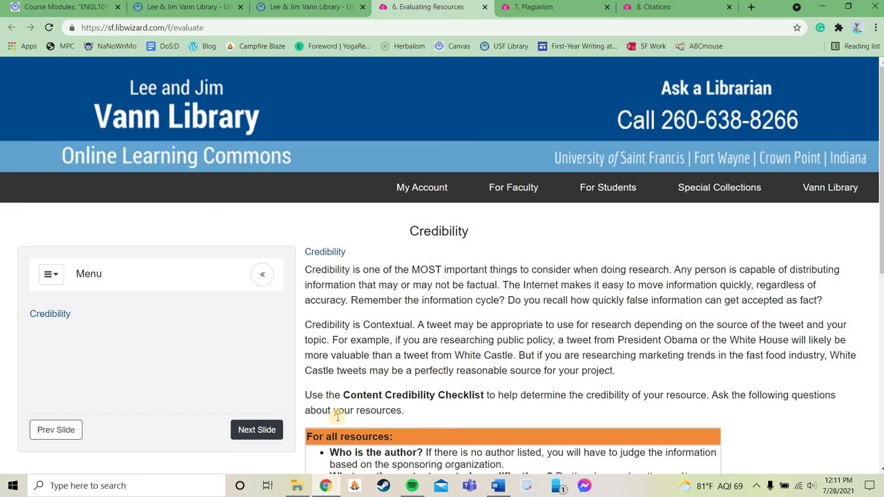
scroll(470, 355, down, 2)
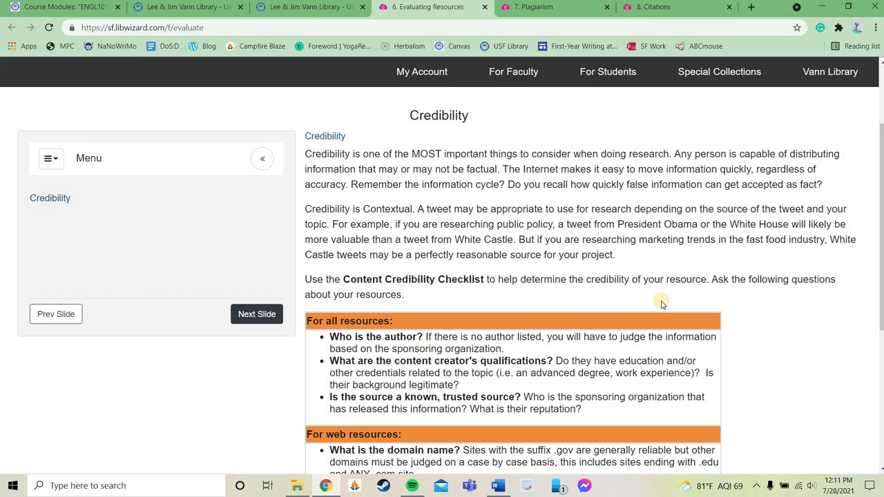
scroll(661, 304, down, 2)
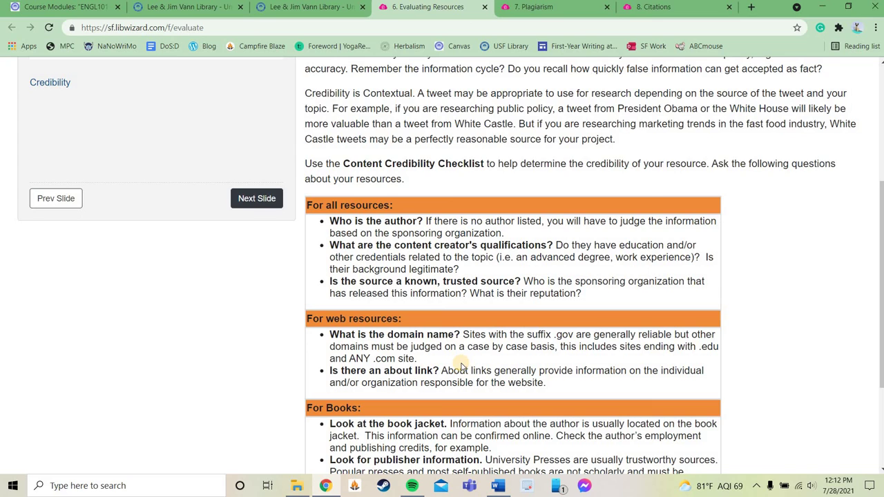
scroll(461, 366, down, 2)
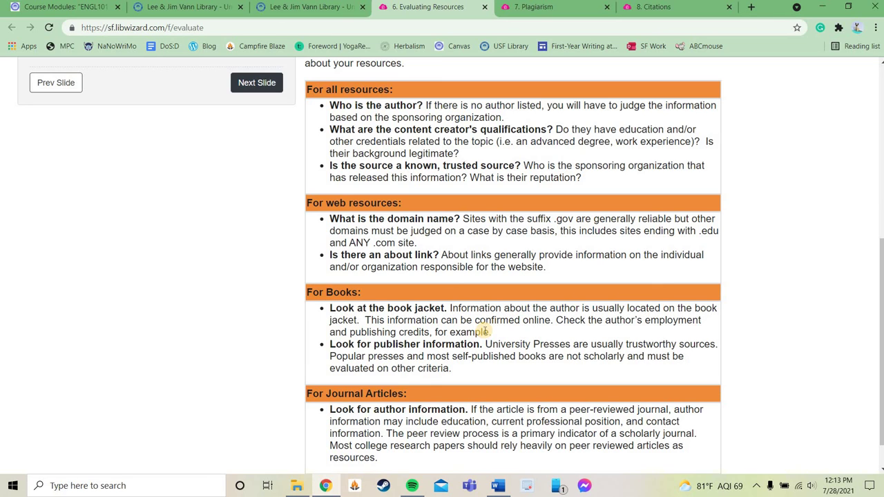
scroll(475, 326, down, 1)
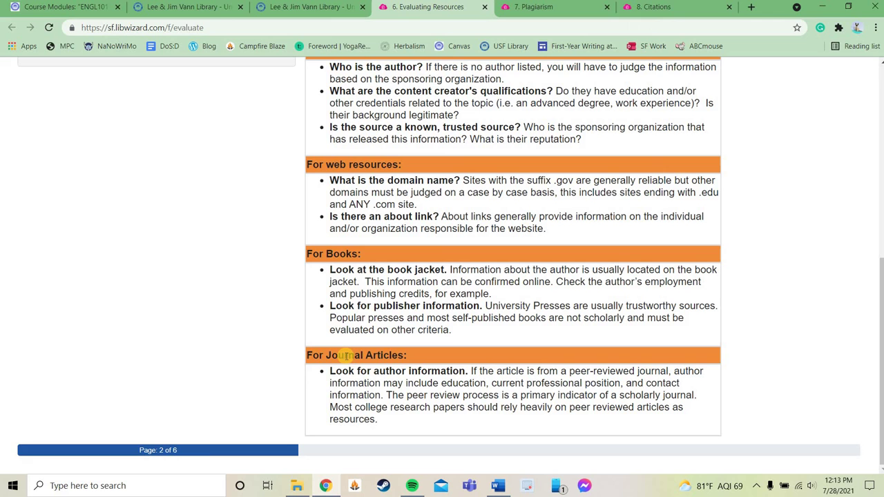
scroll(345, 355, up, 5)
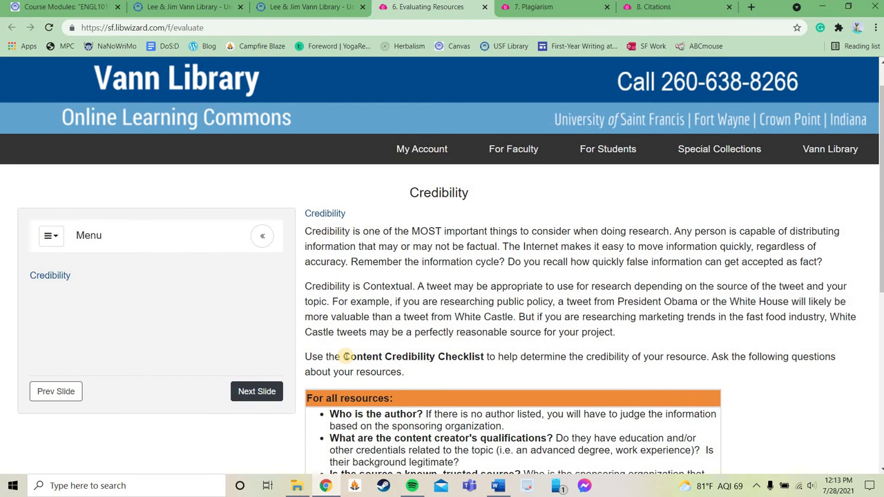
Advance to the Bias & Intent slide and read its questions for all resources, web resources, books, and journal articles
click(271, 392)
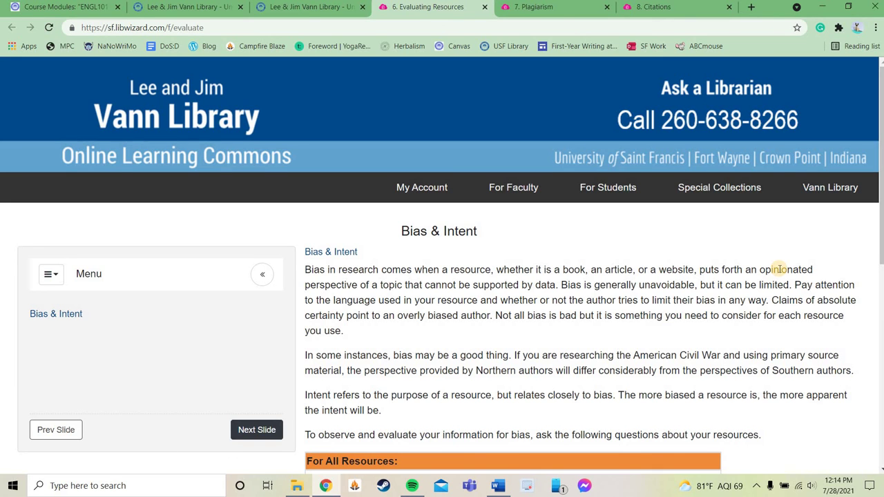
scroll(787, 322, down, 3)
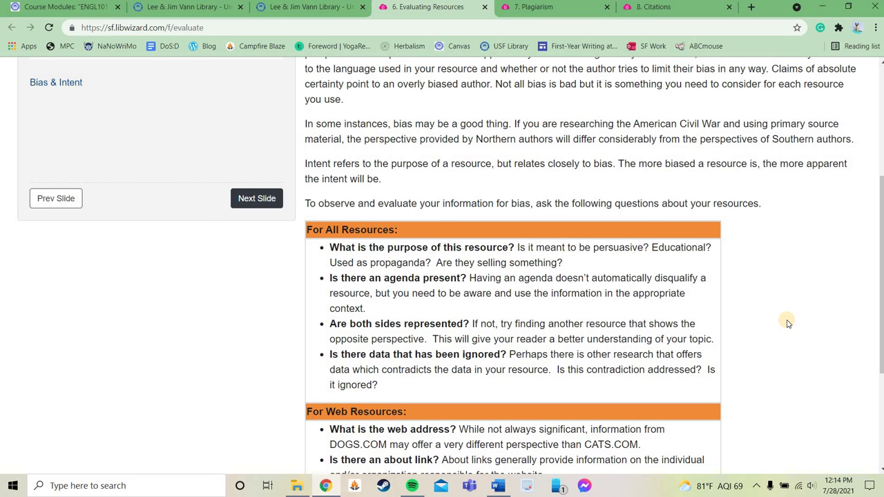
scroll(787, 321, down, 1)
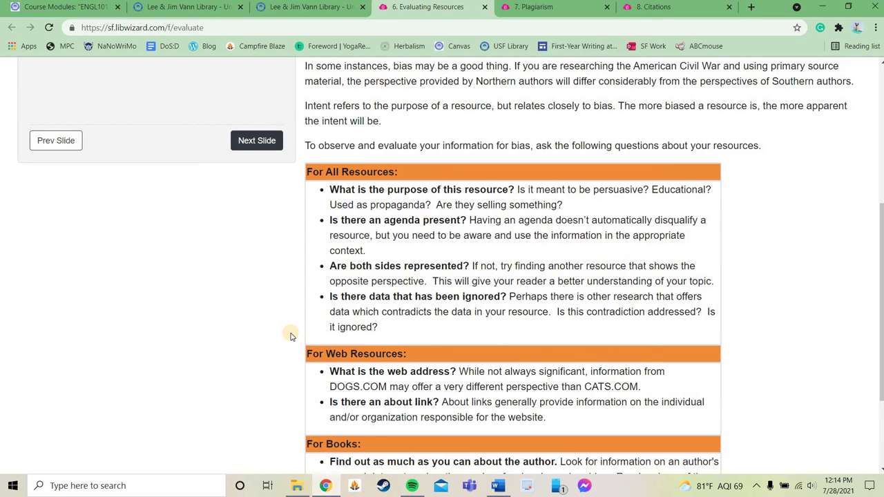
scroll(362, 305, down, 2)
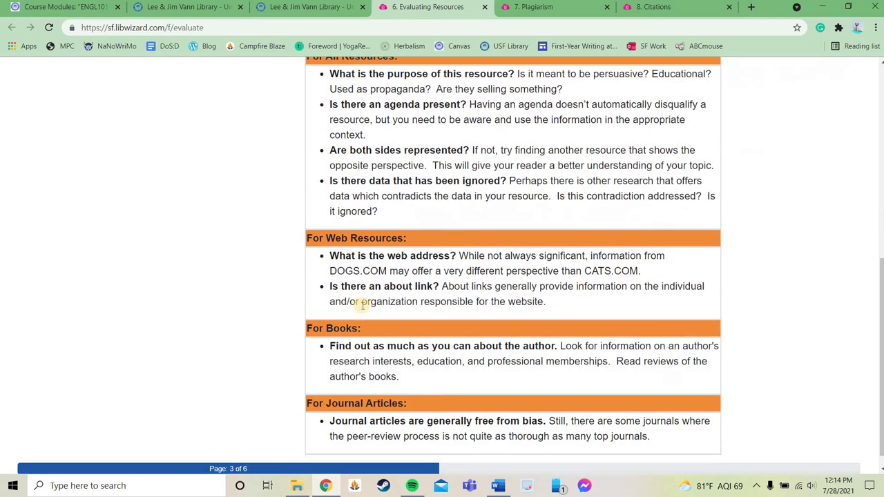
scroll(489, 363, down, 1)
scroll(496, 375, up, 4)
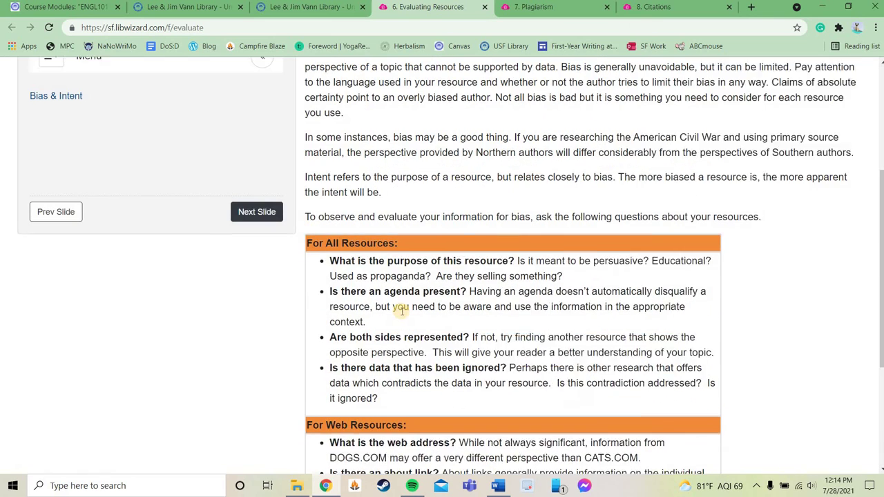
scroll(402, 311, up, 1)
Advance through the Currency slide to the Checklist For Currency and read its questions
click(255, 240)
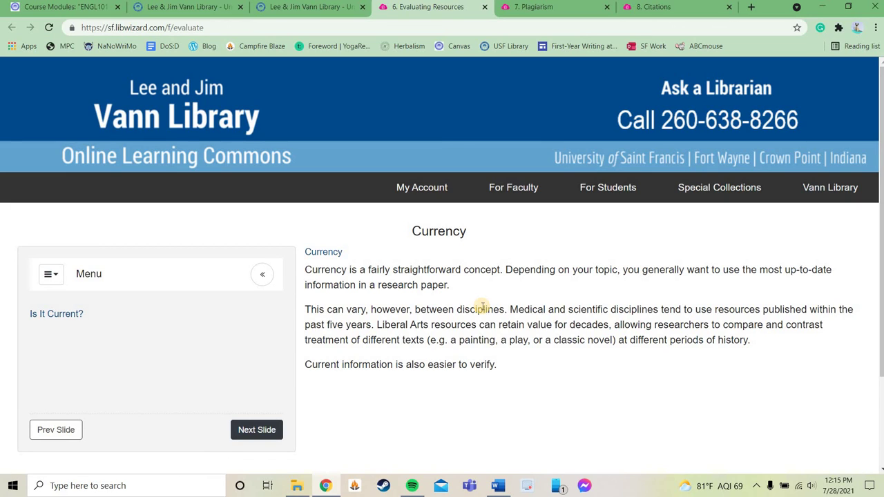
click(274, 428)
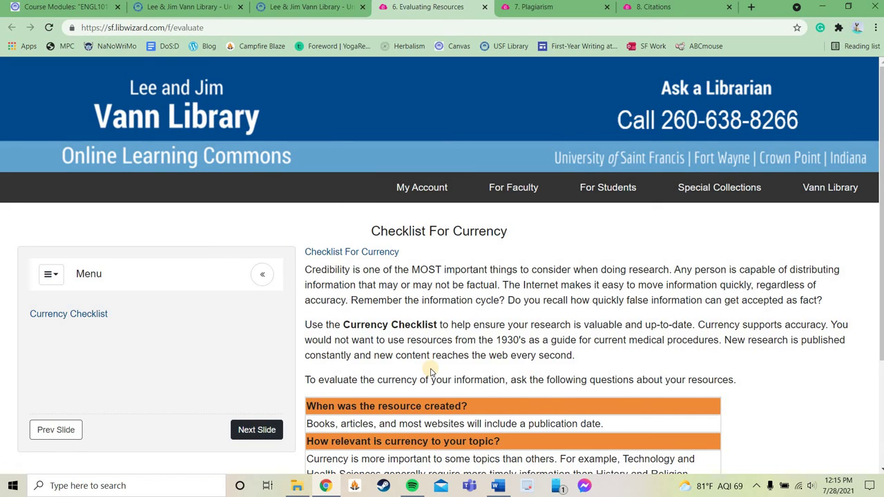
scroll(430, 373, down, 3)
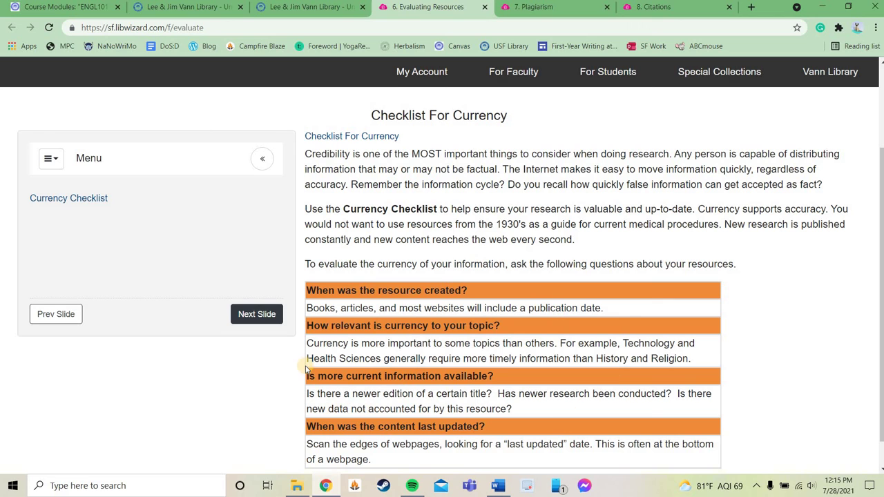
Advance to the Resource Evaluation Worksheet slide and open its online form in a new tab
click(271, 318)
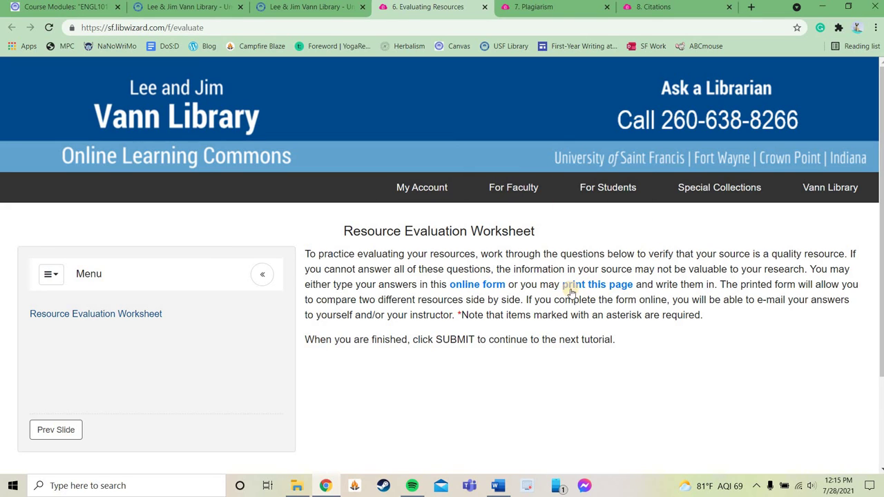
right_click(452, 284)
click(488, 297)
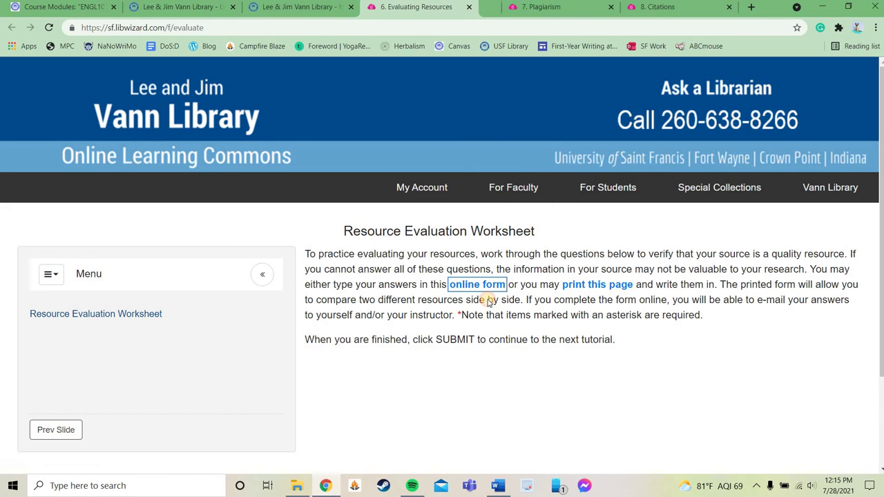
Switch to the Resource Evaluation Worksheet form and read its sections on content creator, bias and intent, currency, and citation information
click(467, 8)
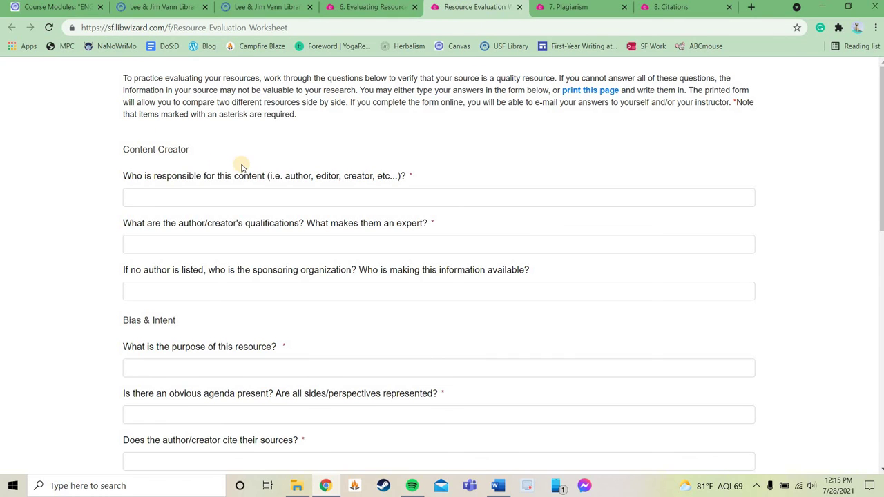
scroll(115, 124, down, 4)
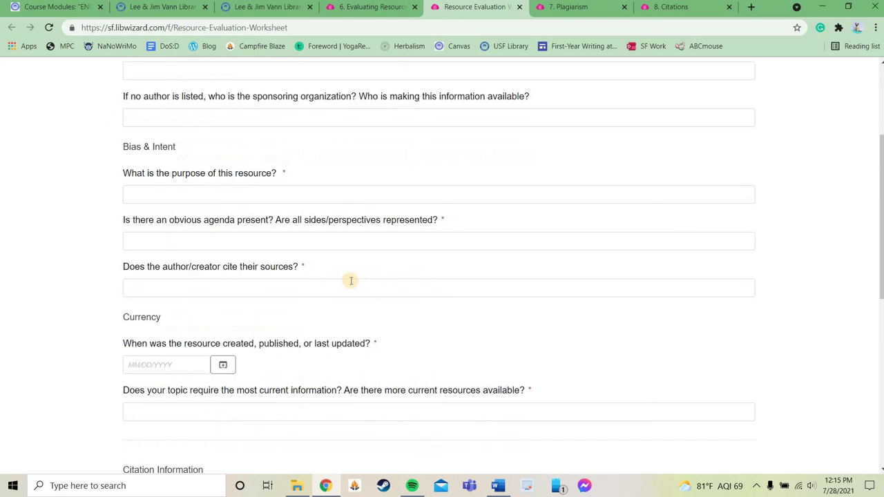
scroll(302, 335, down, 5)
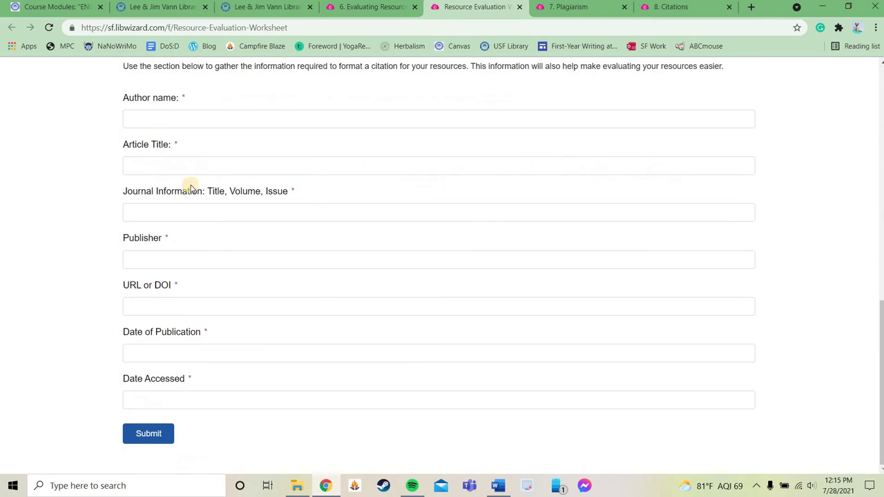
scroll(496, 337, up, 9)
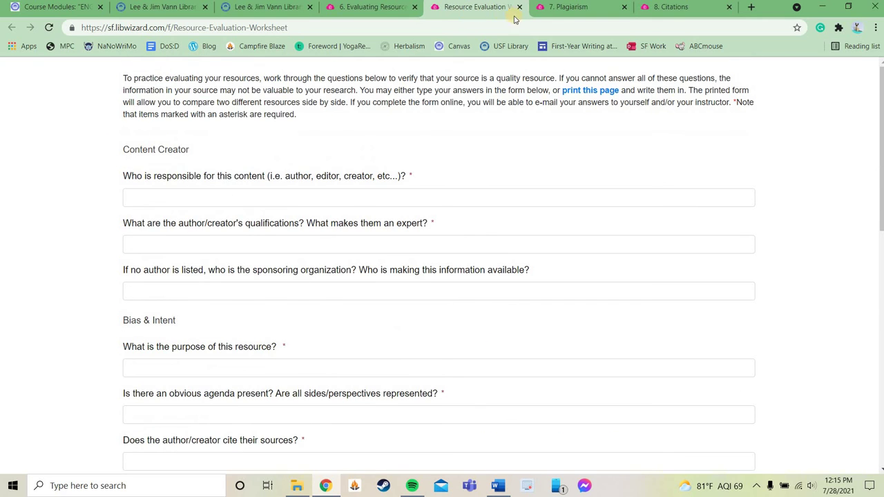
Close the Resource Evaluation Worksheet, Evaluating Resources, and Plagiarism pages, leaving the Citations tutorial open
click(520, 8)
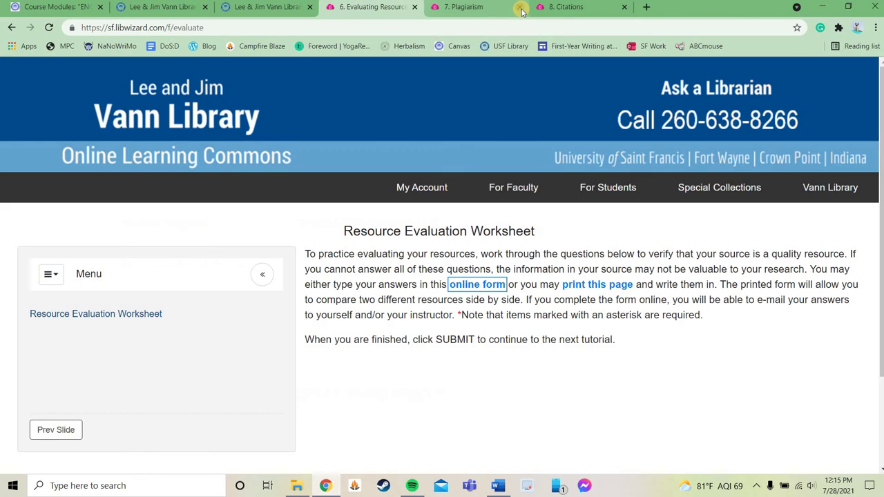
click(415, 8)
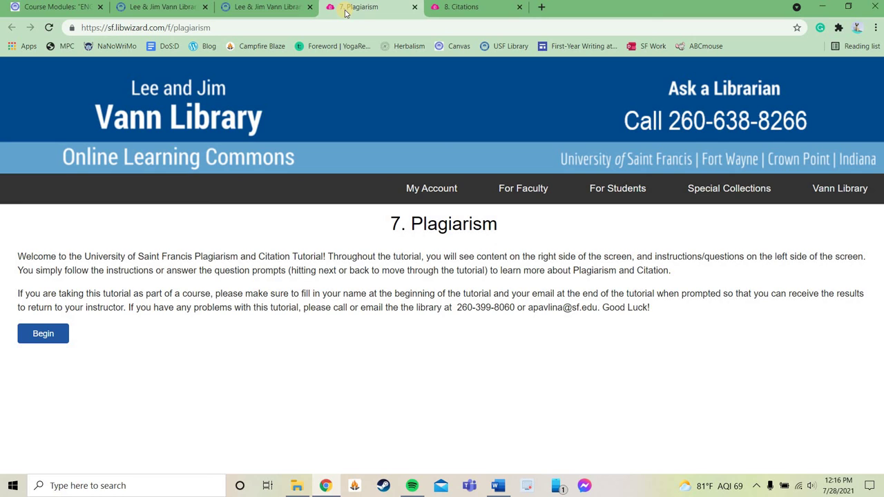
click(415, 10)
Read the Citations tutorial's slides on what a citation is, why citations are needed, and why citation styles need rules
scroll(505, 329, down, 1)
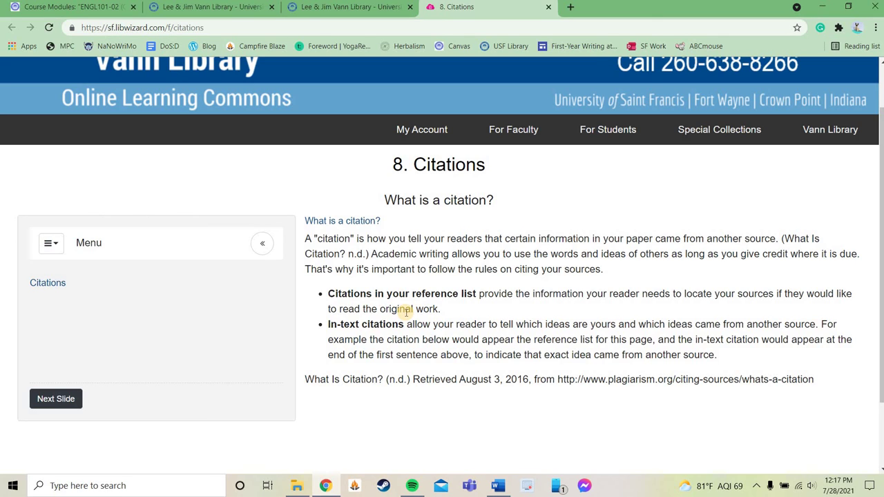
click(49, 404)
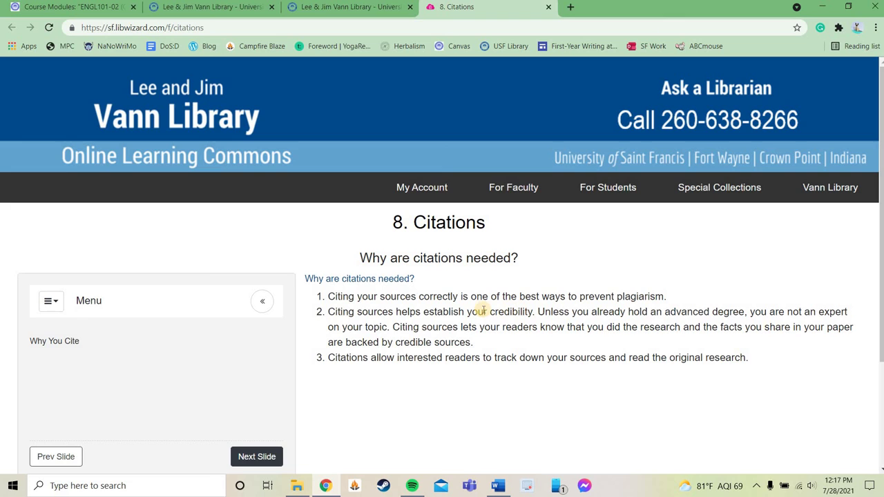
click(268, 458)
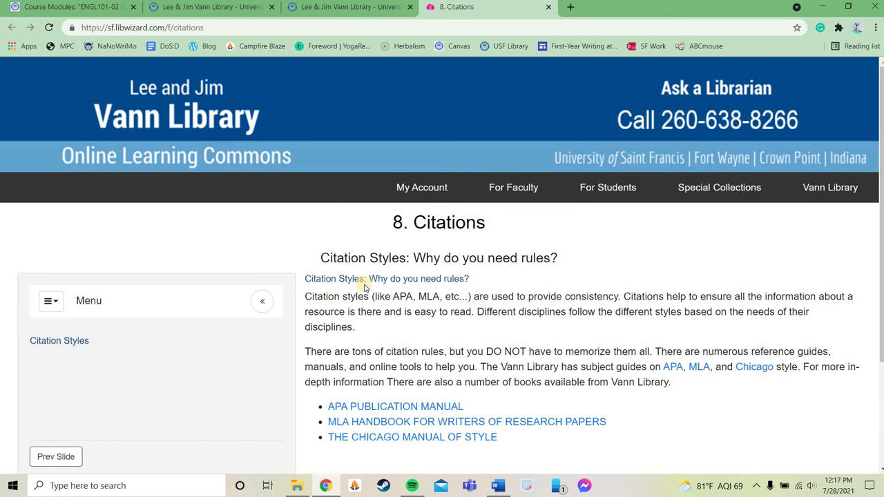
scroll(233, 409, down, 1)
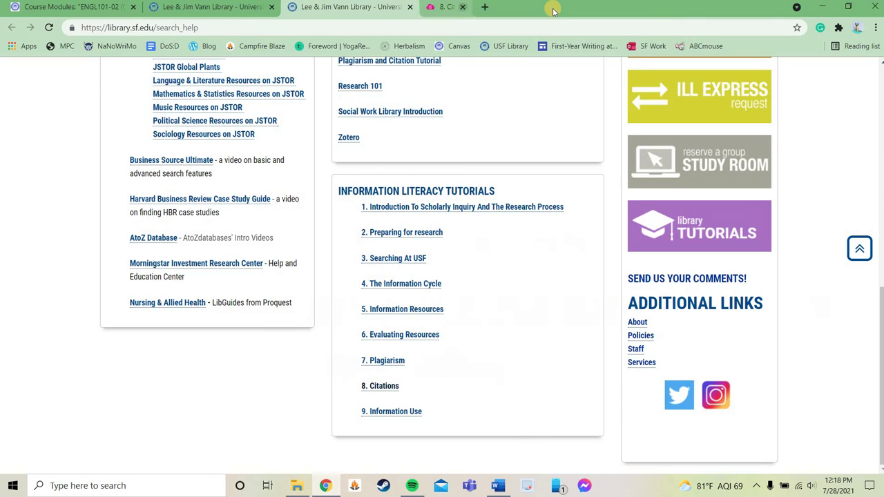
Close the Citations tutorial and the library tutorials list to return to the library home page
click(548, 7)
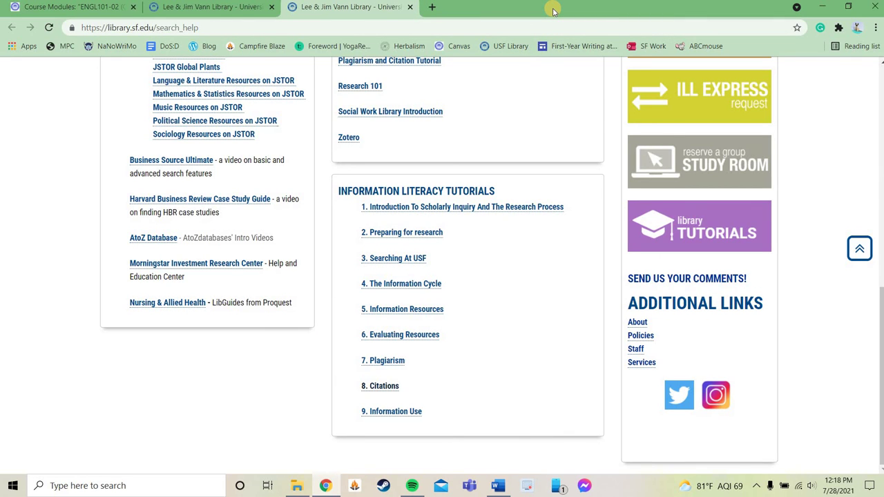
click(409, 8)
scroll(767, 324, up, 1)
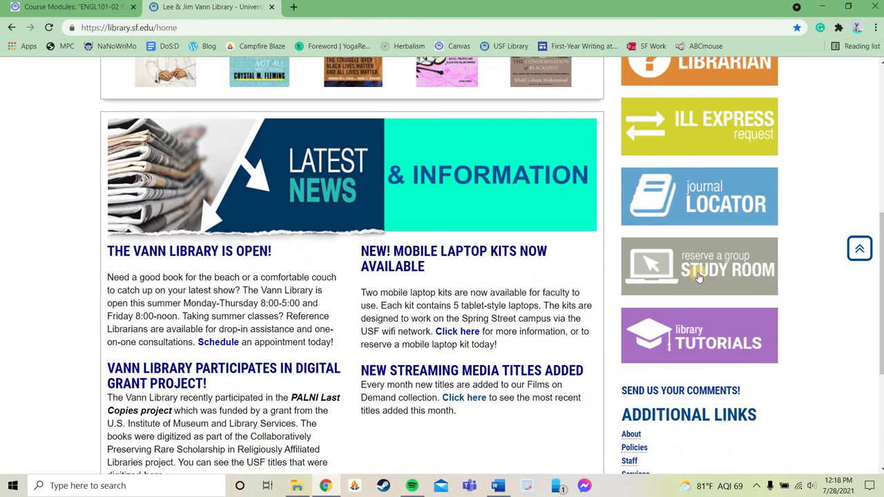
Open the group study room reservation page in a new tab, view its group size options, and close the page
right_click(694, 271)
click(718, 277)
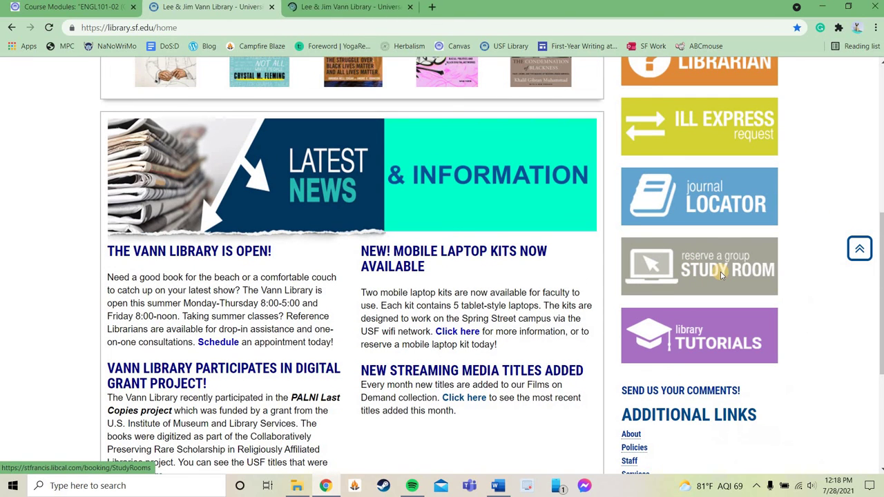
click(344, 6)
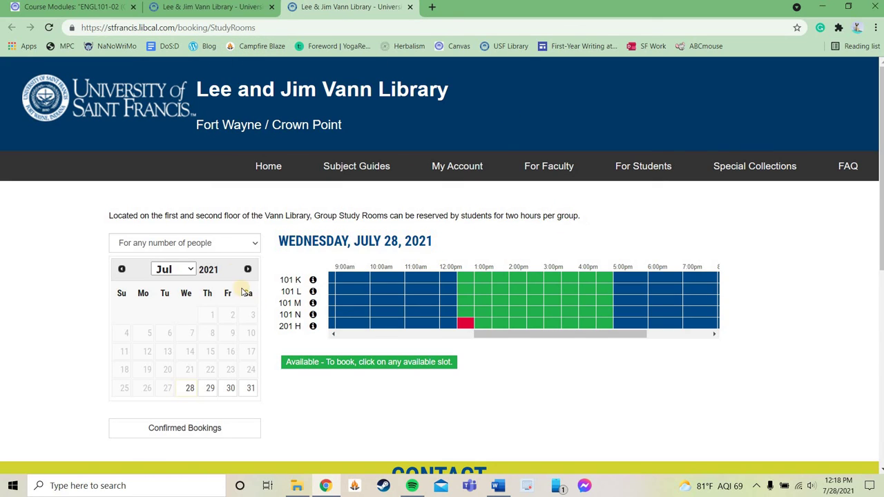
click(224, 244)
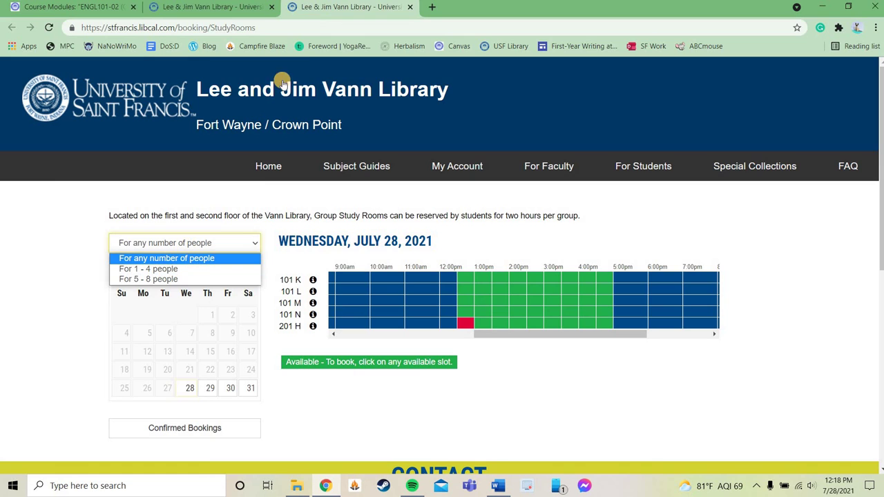
click(413, 8)
click(413, 7)
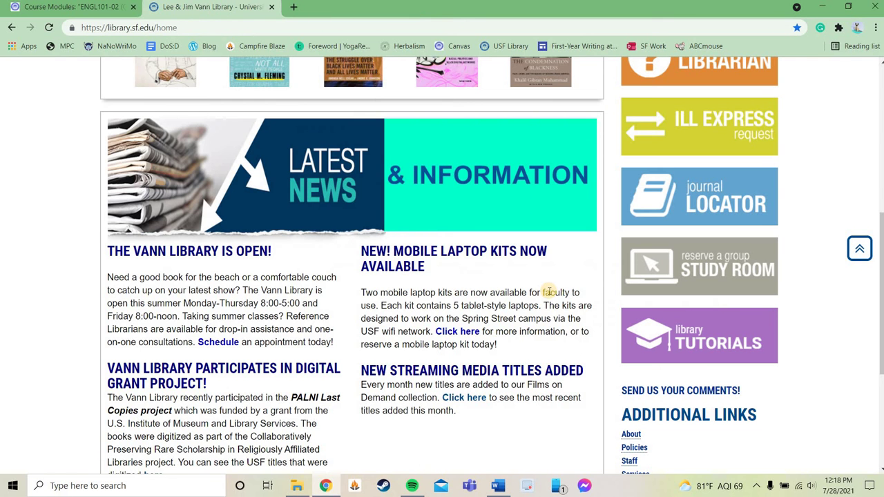
Open the ILL Express Request page from the library home page in a new tab, read it, and close it
scroll(542, 290, up, 2)
scroll(665, 276, up, 1)
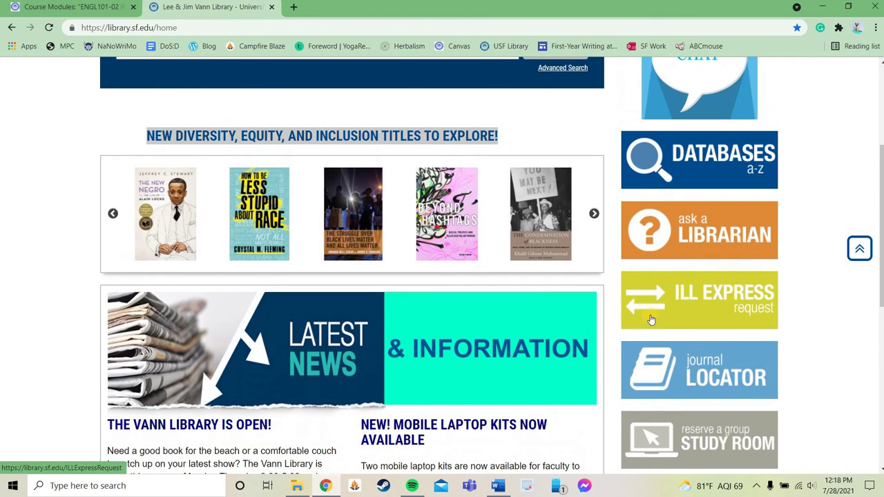
right_click(698, 298)
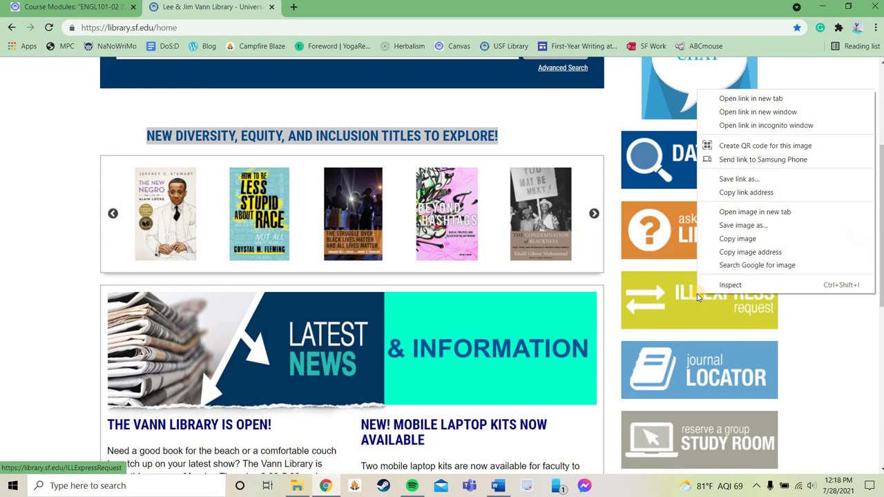
click(742, 101)
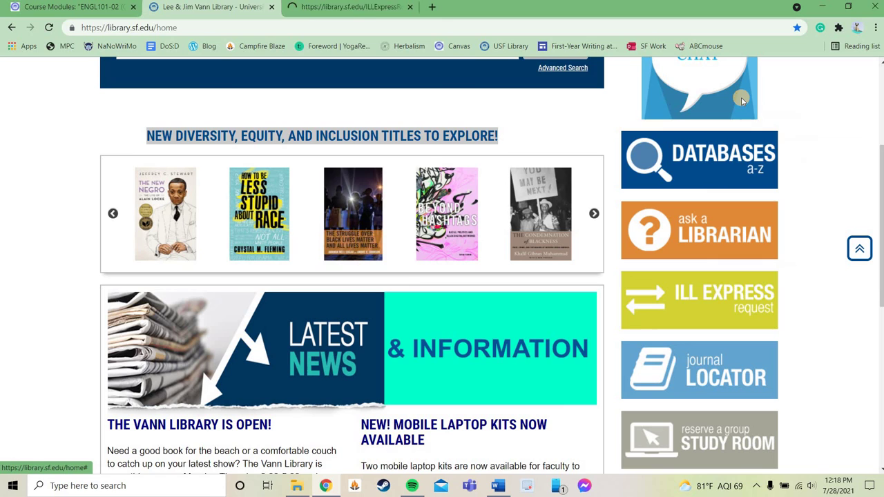
click(369, 9)
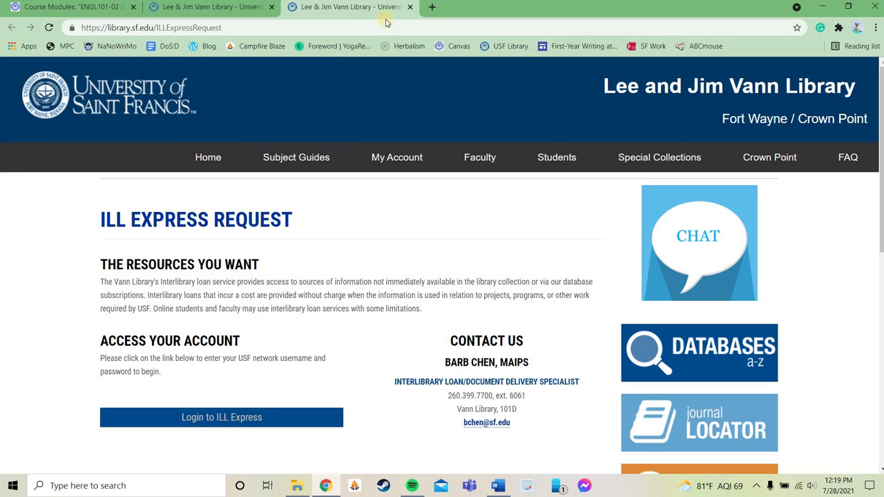
click(411, 7)
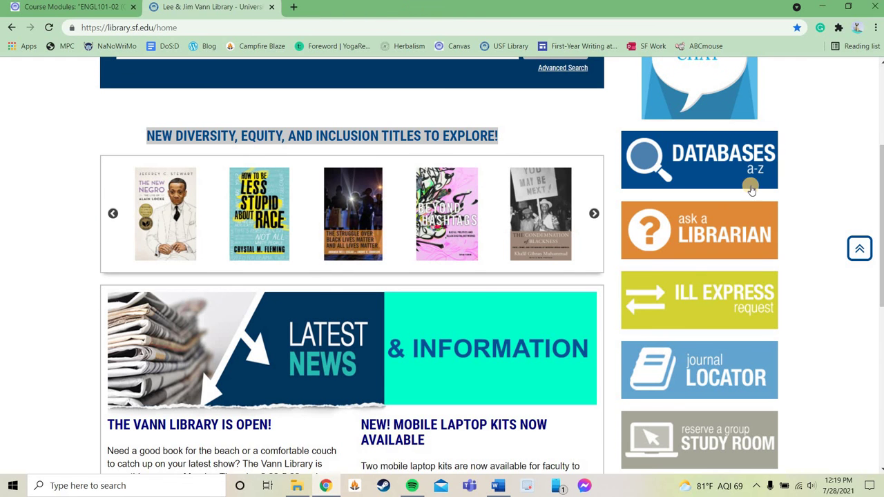
Open the Ask a Librarian page in a new tab, review its appointment, email, call, and text contact options, and close it
right_click(710, 226)
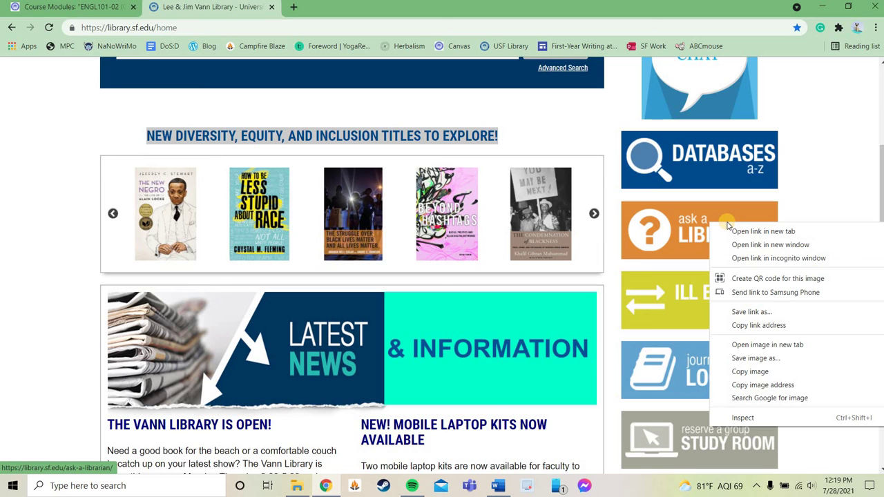
click(733, 232)
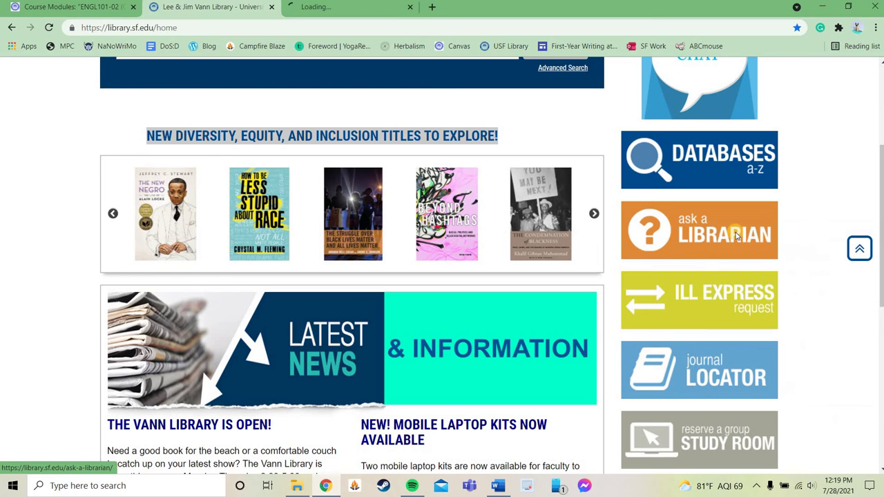
click(374, 8)
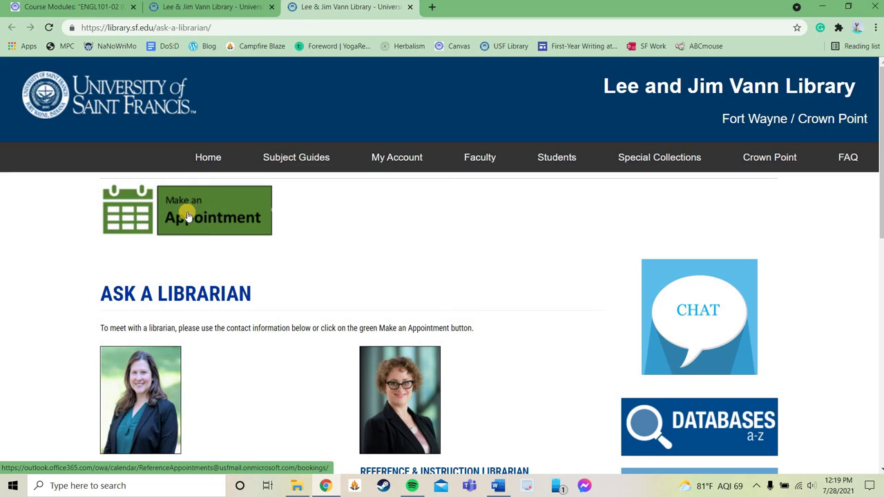
scroll(200, 166, down, 3)
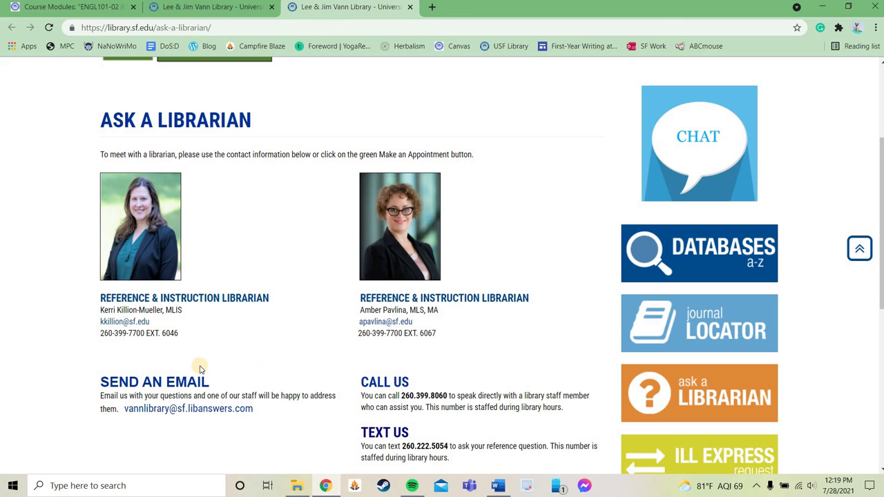
scroll(200, 370, down, 1)
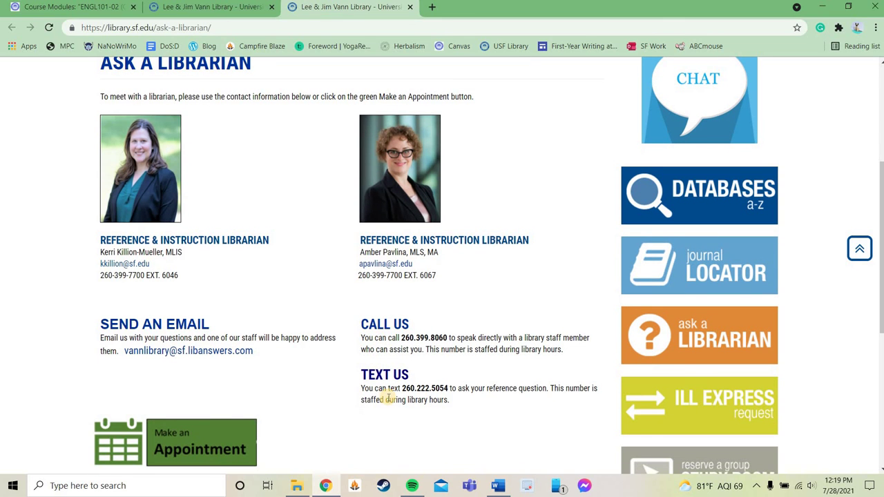
click(411, 8)
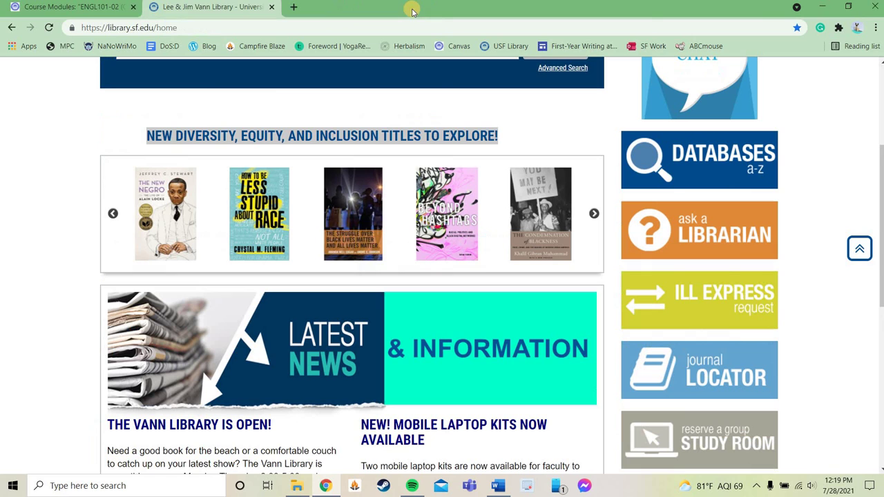
Open the Databases A-Z page in a new tab while staying on the library home page
right_click(709, 173)
click(722, 179)
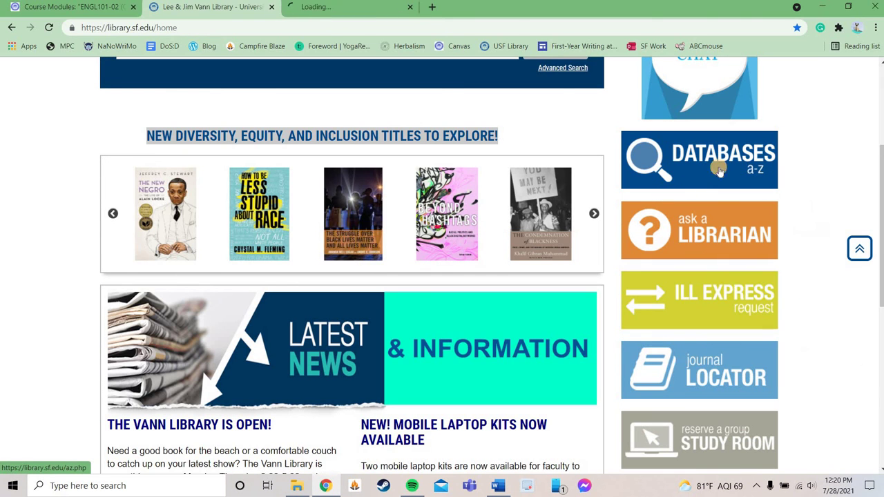
Search everything in the library catalog for "Louise Erdrich"
scroll(548, 247, up, 2)
click(462, 167)
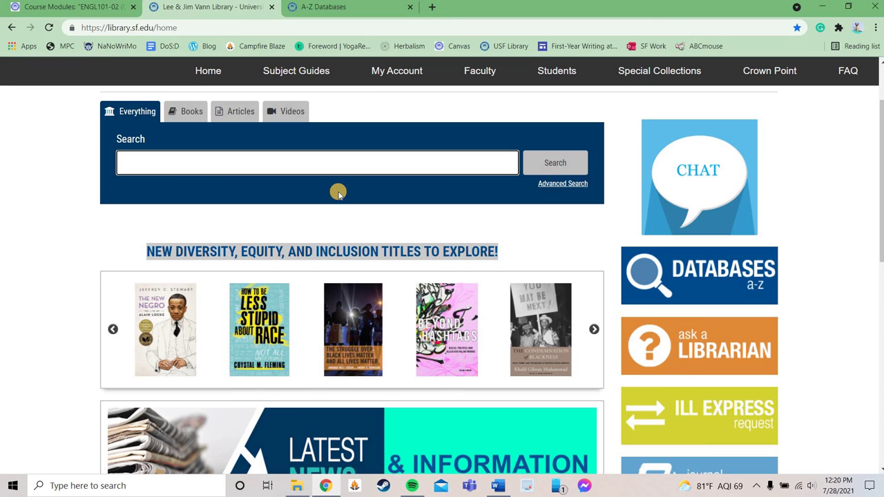
text(Louiise)
key(BackSpace)
key(BackSpace)
key(BackSpace)
text(se Erdrich)
key(Return)
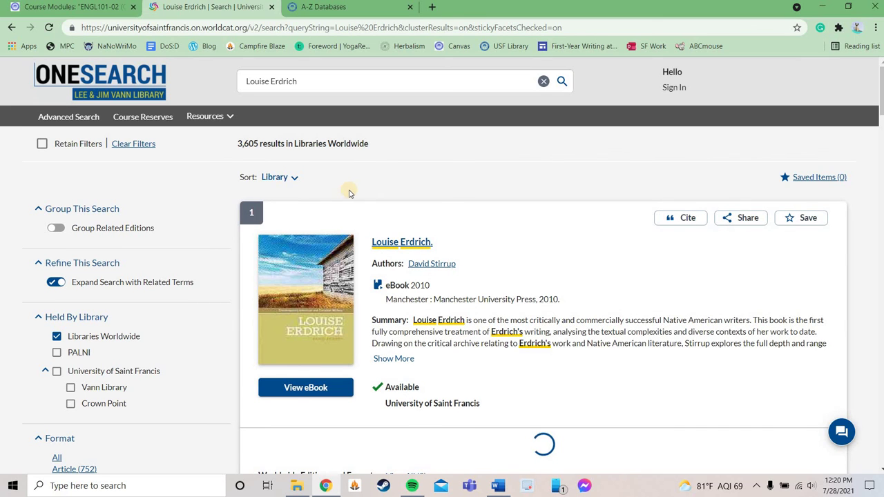
Examine the Louise Erdrich search results, including each title's format and availability, along with the library and format filters
scroll(407, 180, down, 3)
scroll(409, 182, down, 2)
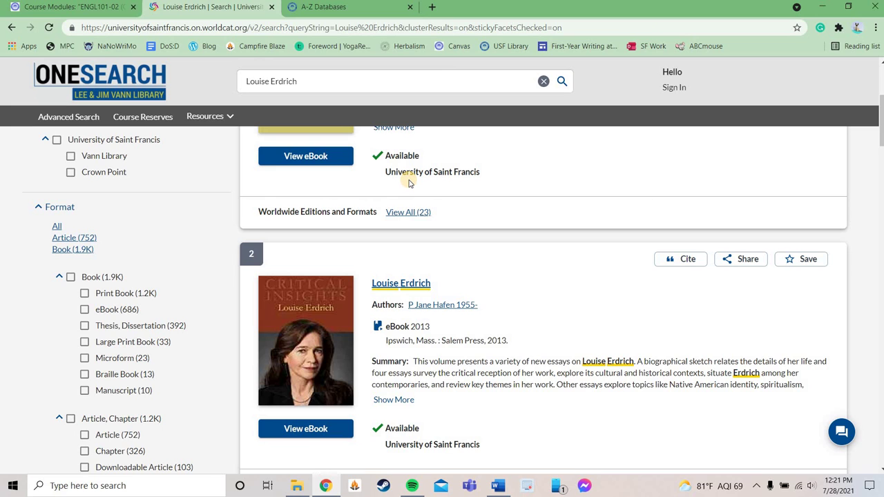
scroll(449, 314, up, 3)
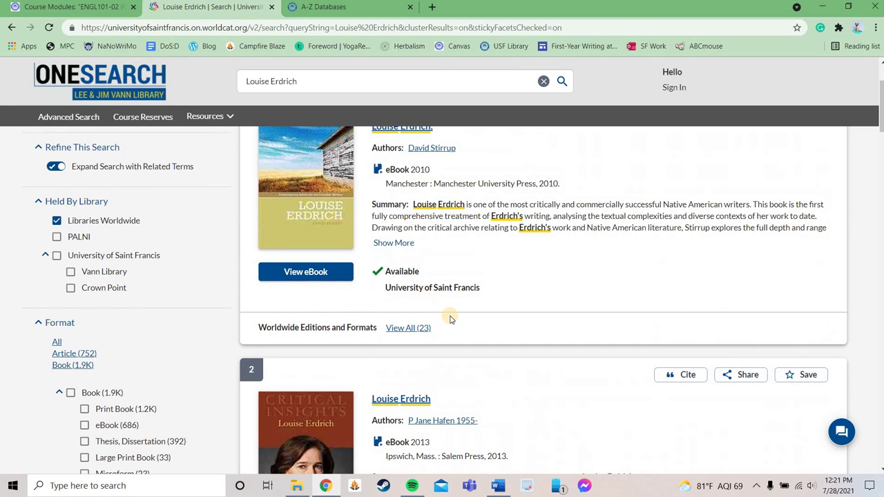
scroll(450, 319, up, 3)
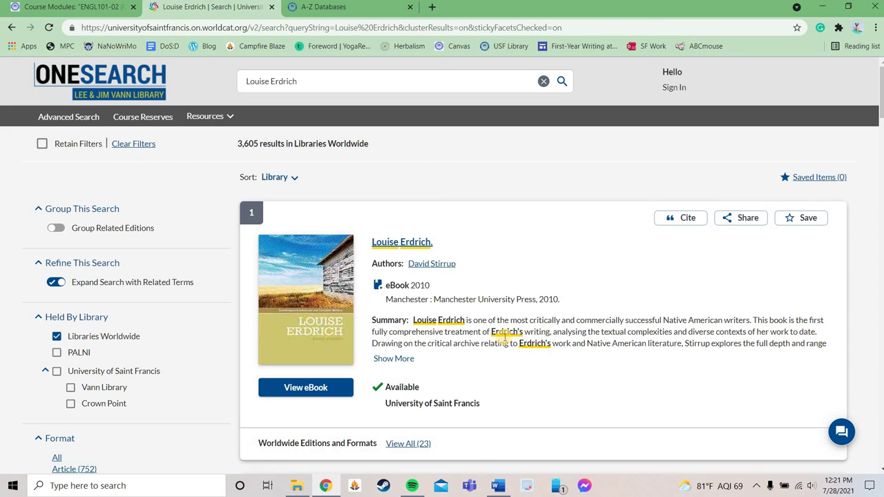
scroll(527, 355, down, 4)
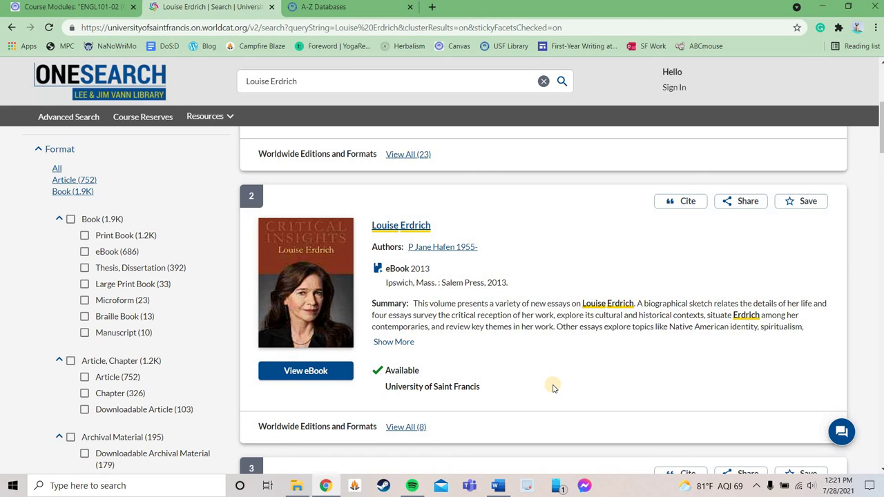
scroll(552, 373, down, 1)
scroll(543, 339, down, 1)
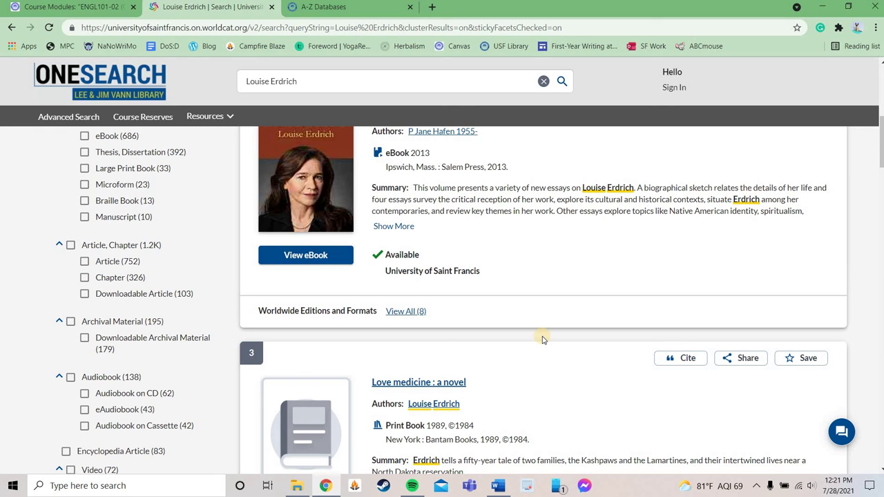
Review the remaining Louise Erdrich titles on the first results page, checking each one's format, availability, and other editions
scroll(543, 339, down, 3)
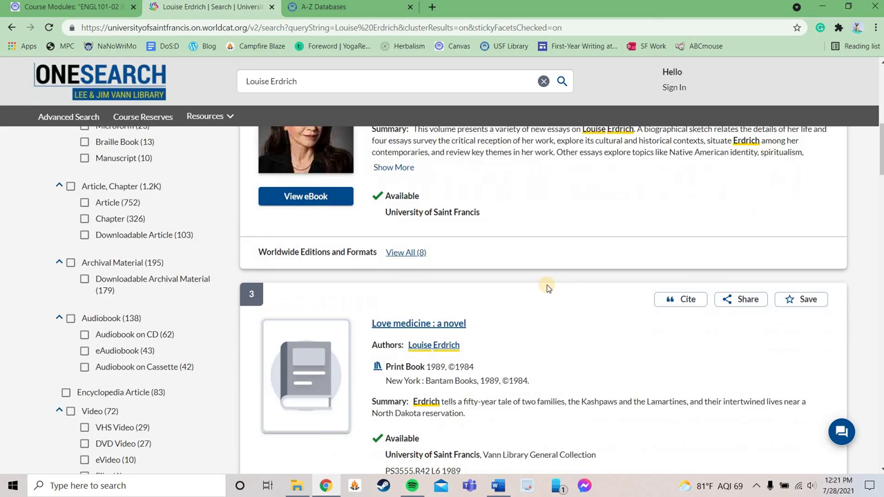
scroll(532, 337, down, 3)
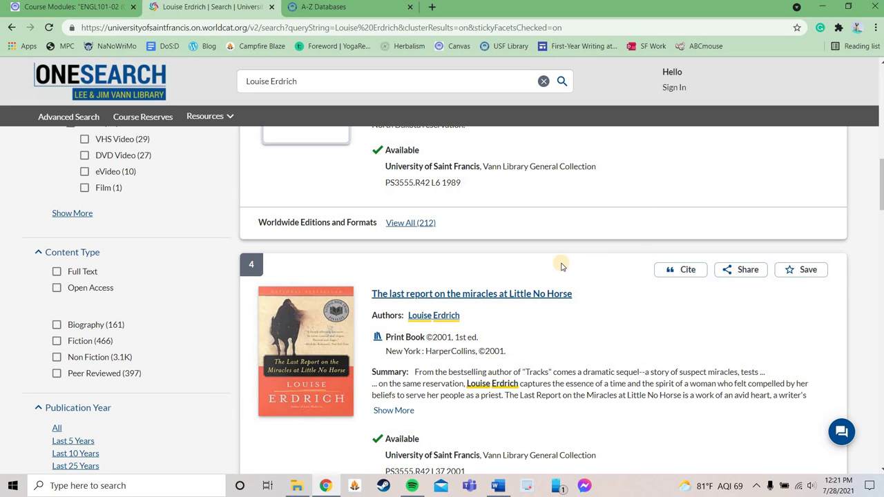
scroll(561, 267, down, 5)
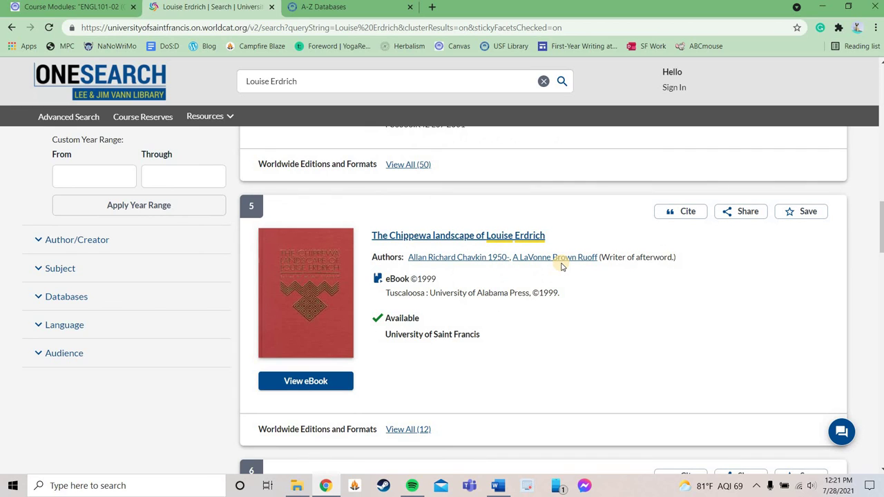
scroll(560, 259, down, 2)
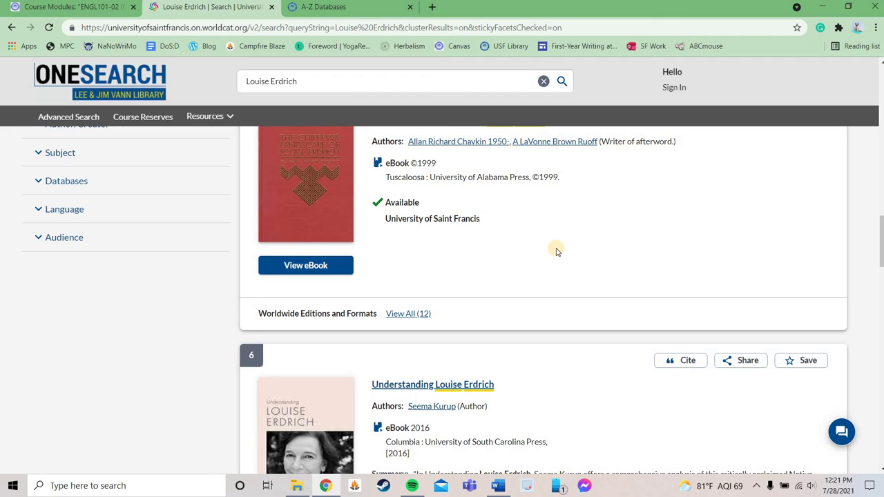
scroll(558, 252, down, 2)
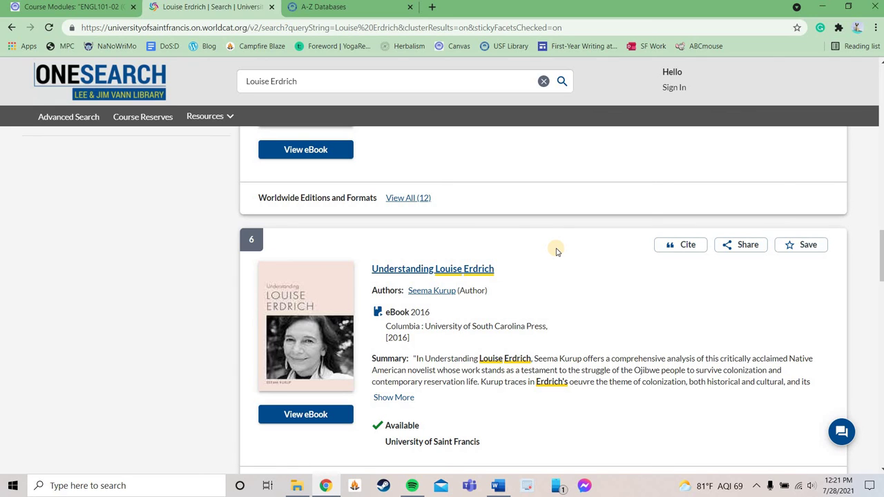
scroll(557, 258, down, 2)
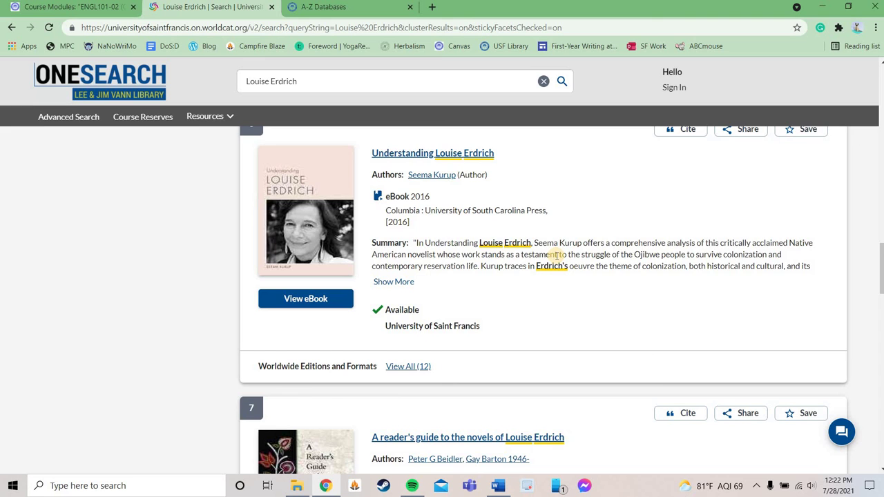
scroll(571, 228, down, 3)
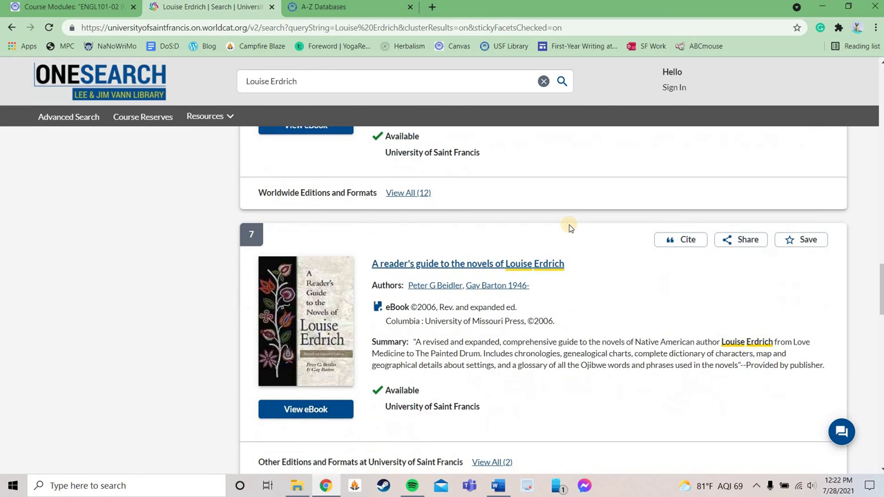
scroll(570, 229, down, 3)
scroll(570, 226, down, 2)
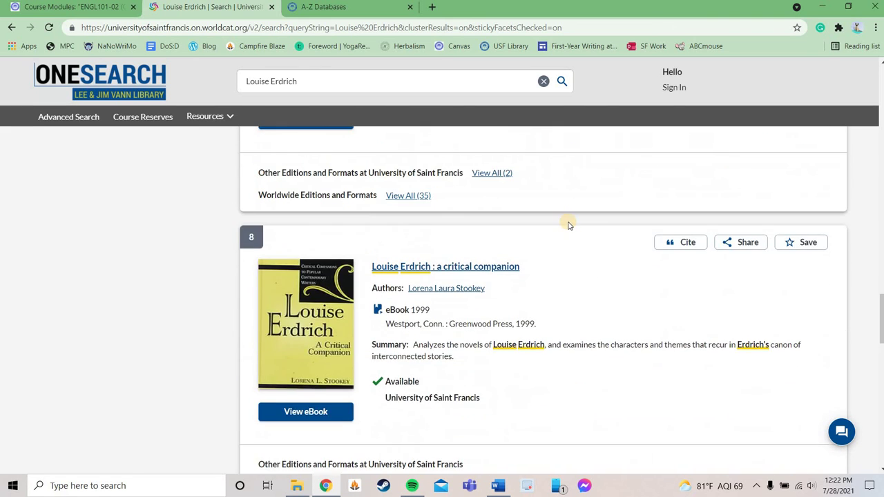
scroll(570, 225, down, 2)
scroll(568, 226, down, 1)
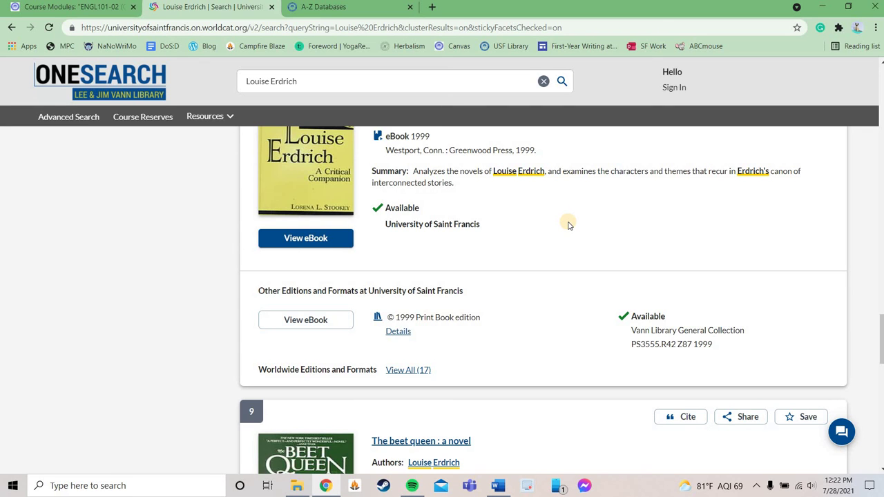
scroll(569, 225, down, 5)
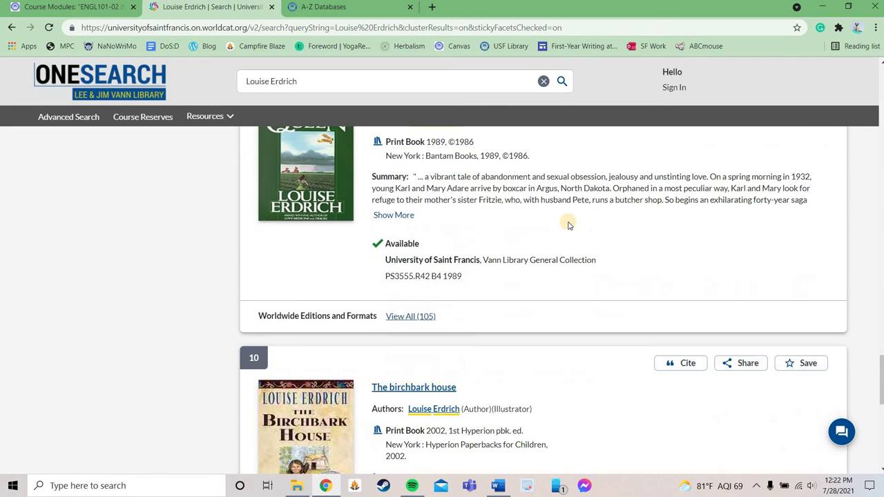
scroll(545, 225, down, 1)
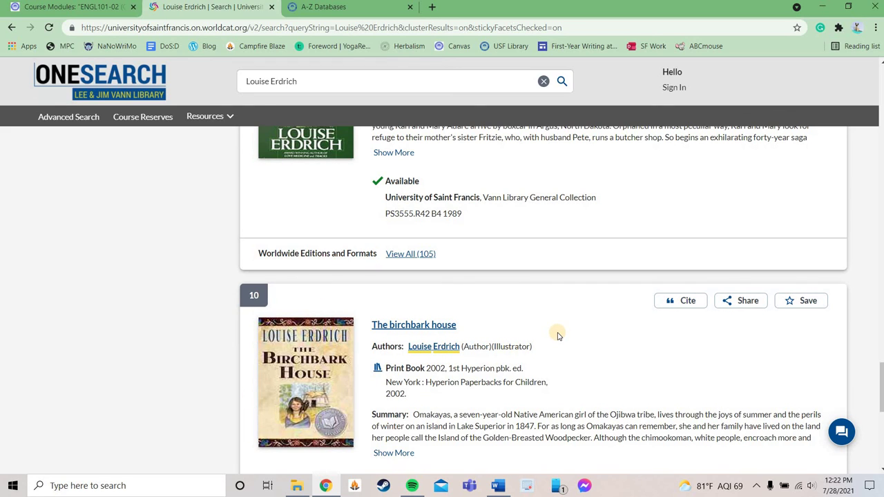
scroll(558, 336, down, 4)
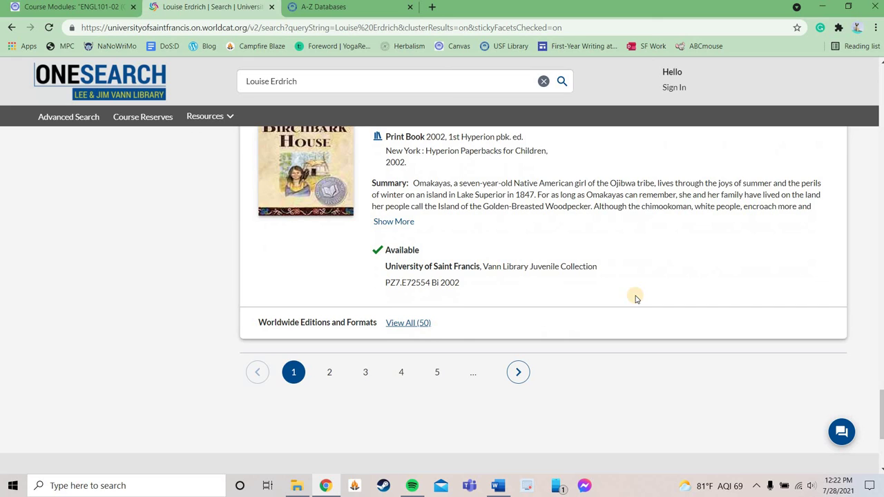
Return from the catalog results to the library home page, and switch to the open A-Z Databases page
click(14, 29)
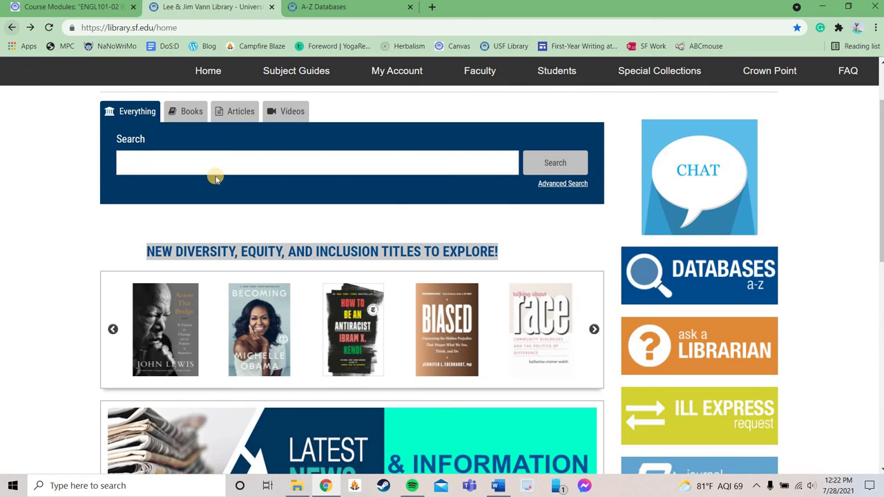
scroll(215, 179, up, 1)
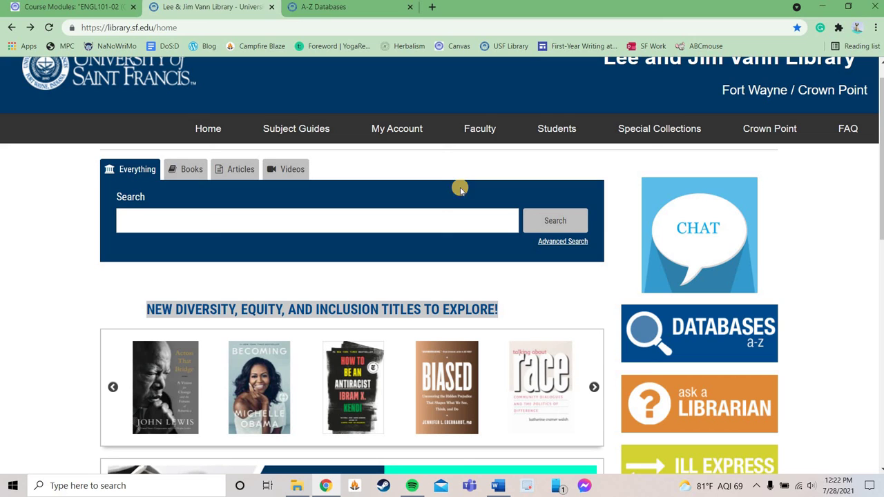
click(335, 7)
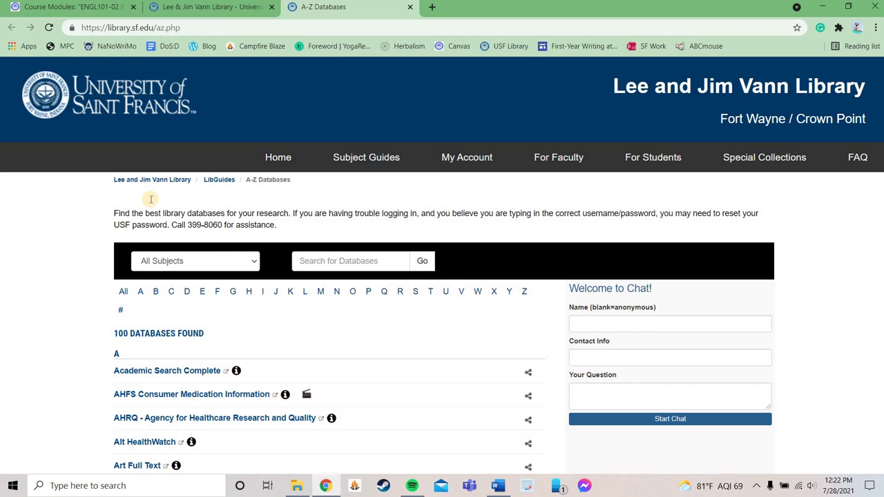
Look through the full list of subjects available for filtering the databases, and close it without choosing one
click(174, 260)
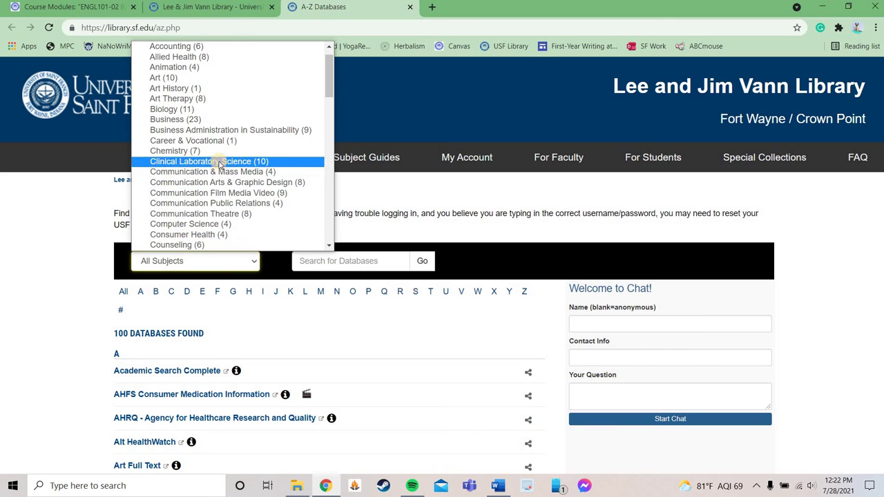
scroll(218, 161, down, 3)
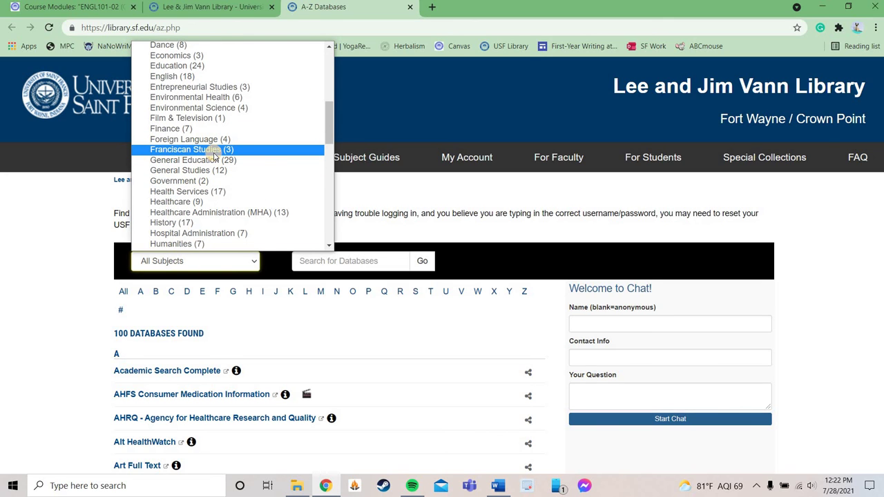
scroll(215, 156, down, 4)
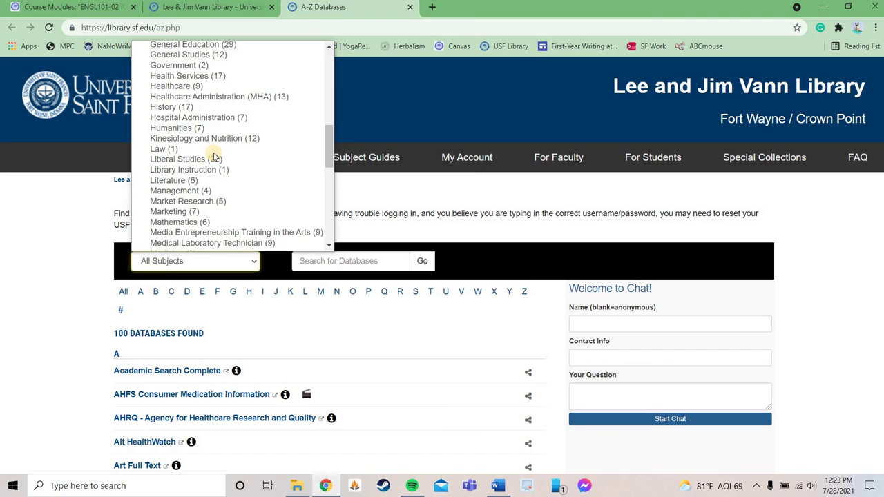
scroll(211, 180, down, 4)
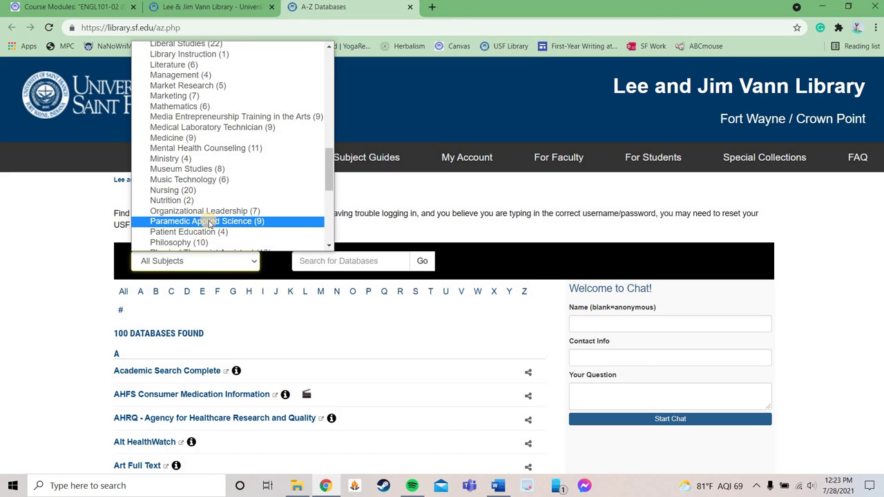
scroll(209, 221, down, 5)
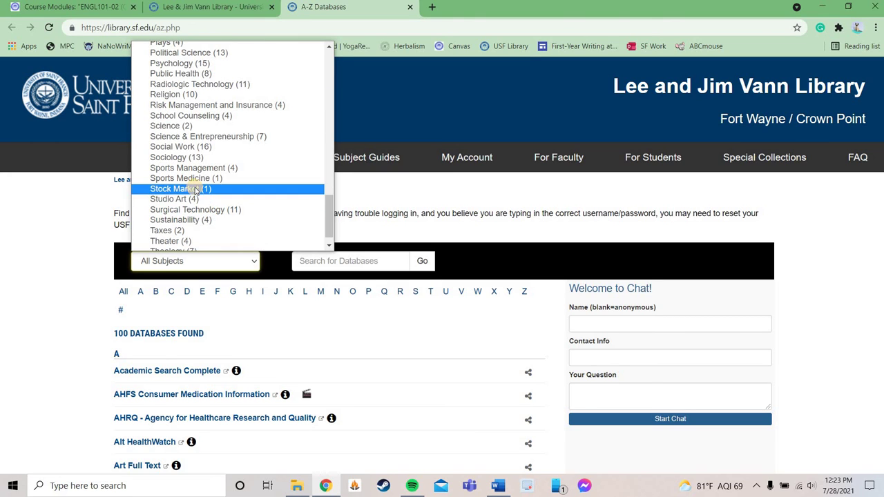
scroll(197, 201, down, 1)
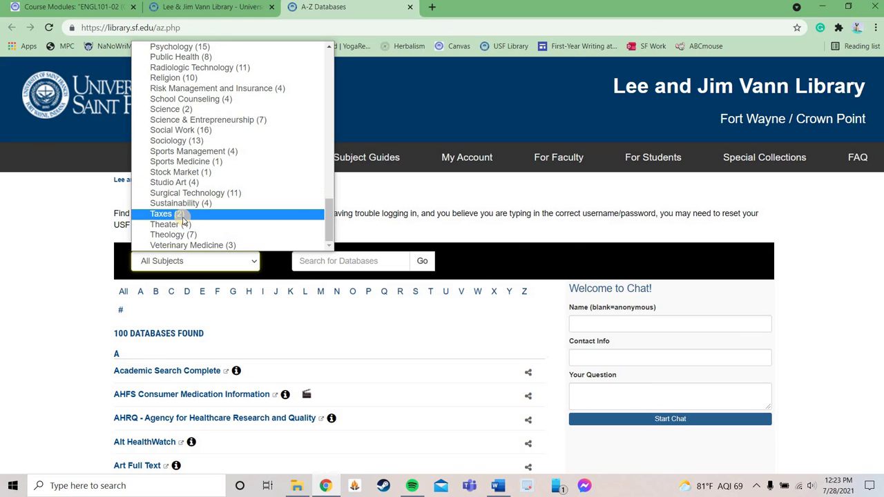
click(393, 197)
Look over the alphabetical database list and filter it to databases starting with J
scroll(57, 282, down, 1)
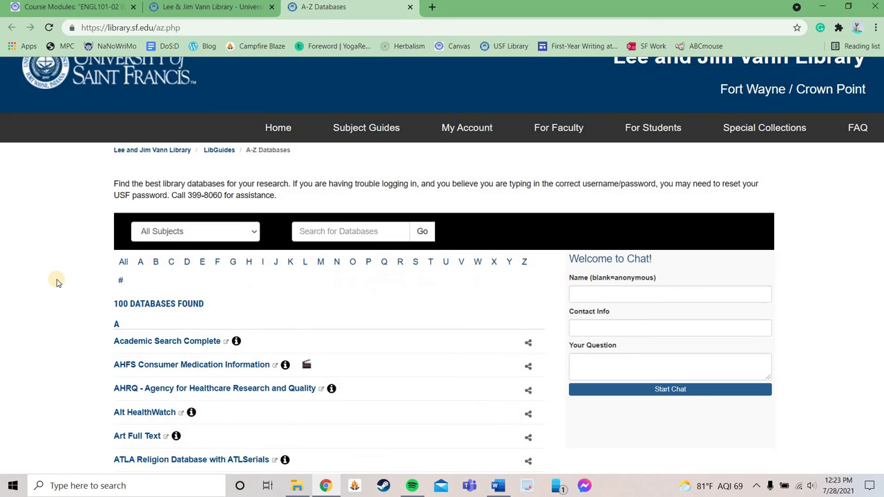
scroll(57, 282, down, 3)
scroll(310, 262, up, 2)
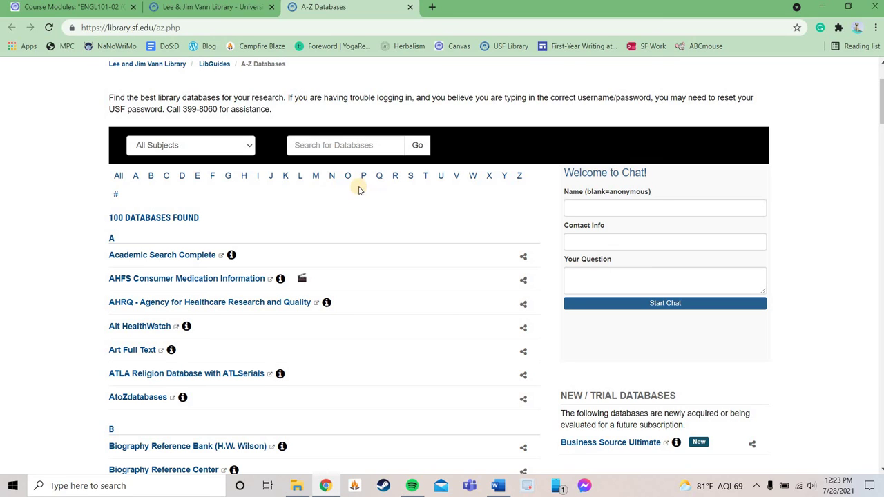
click(269, 181)
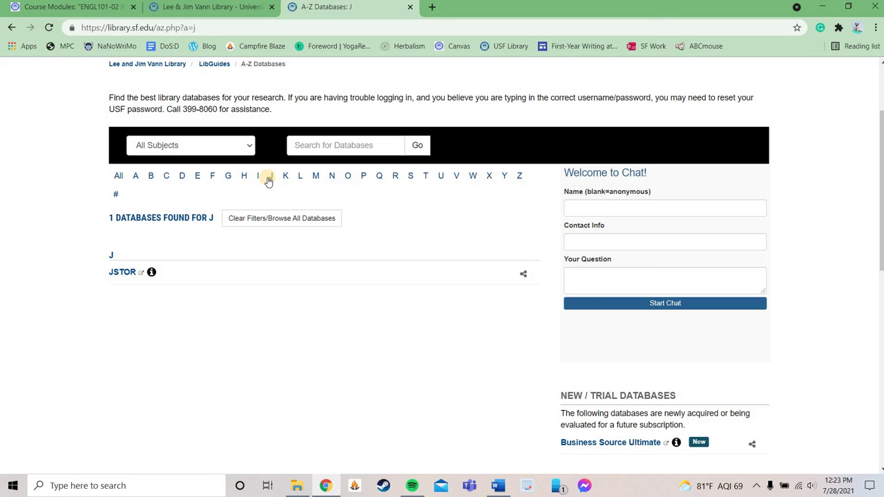
View the description of the JSTOR database and open JSTOR in a new tab
mouse_move(152, 272)
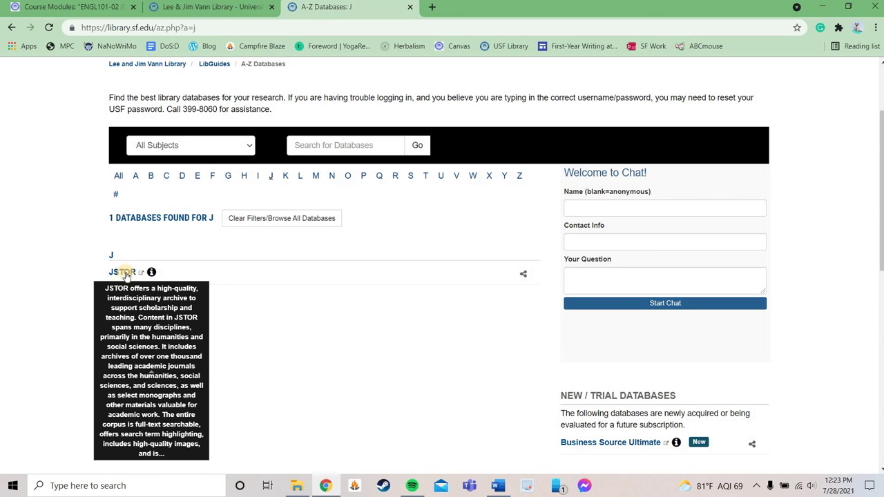
right_click(120, 273)
click(149, 284)
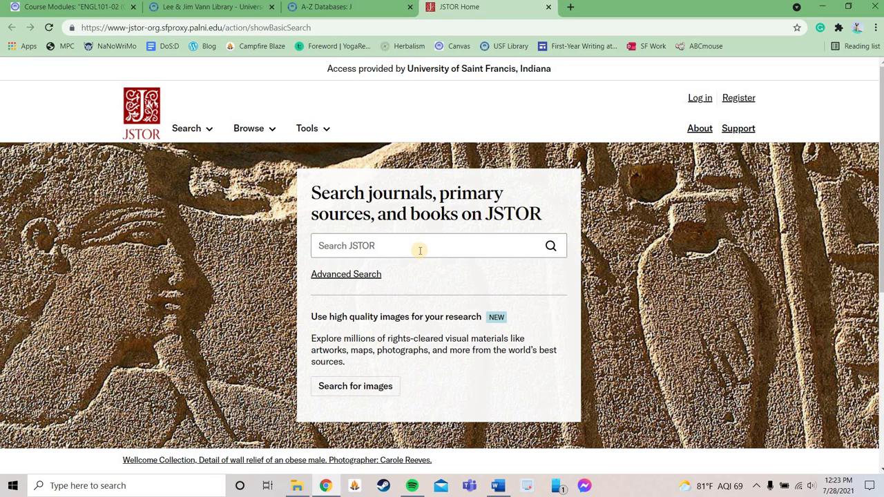
Search JSTOR for "Louise Erdrich"
click(419, 250)
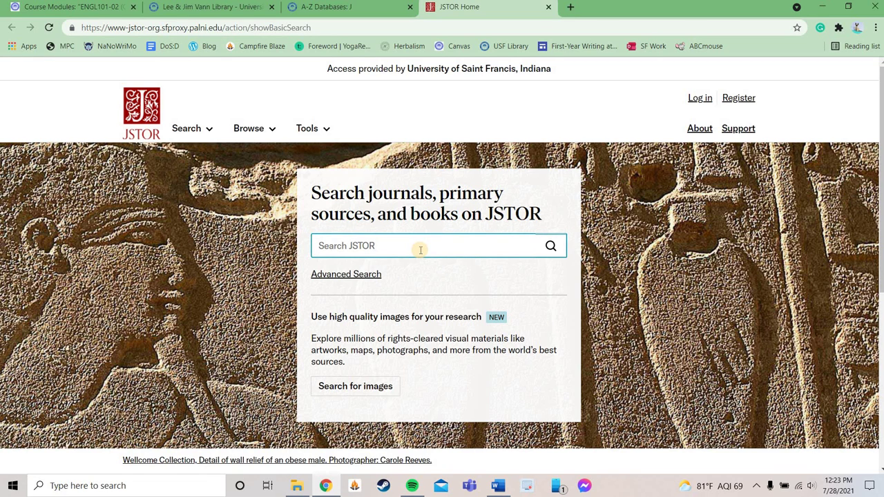
text(Loui)
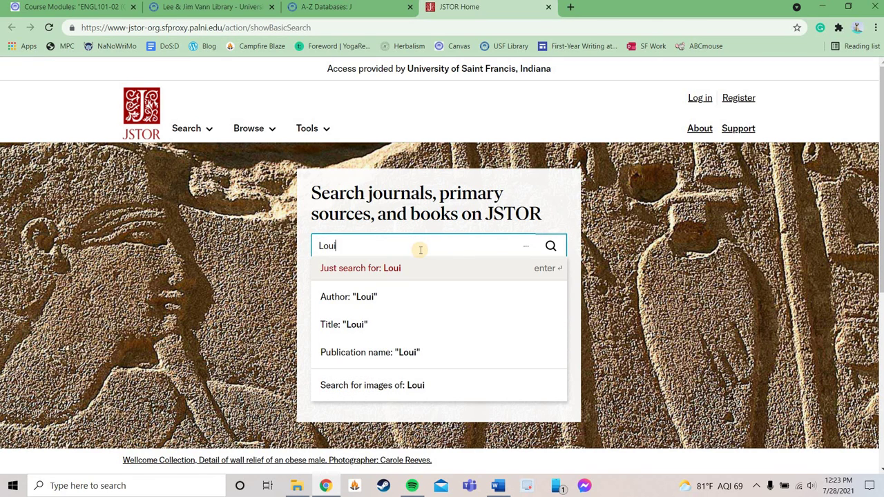
text(se Erdrich)
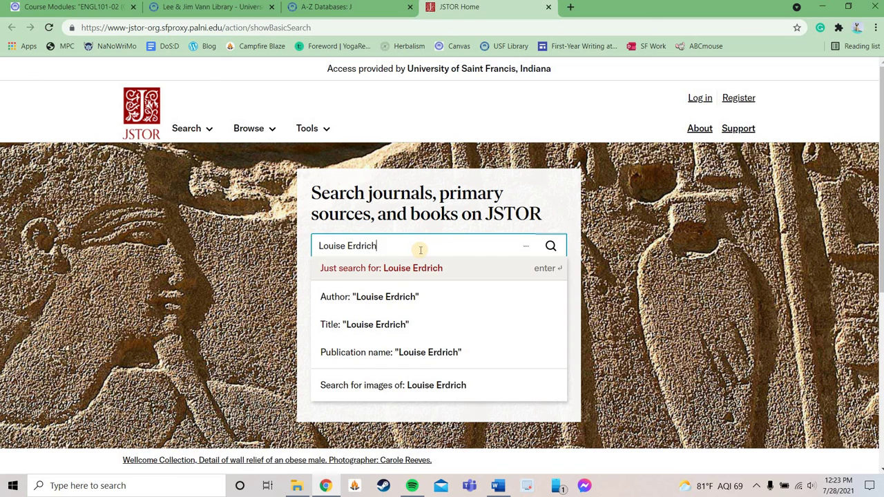
key(Return)
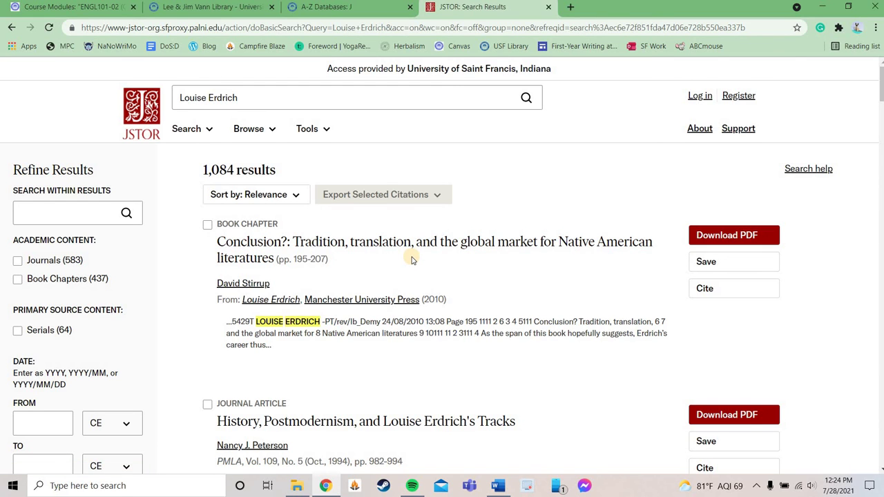
Examine the JSTOR results for Louise Erdrich, including item types, sources, download and citation options, and the refinement filters
scroll(413, 262, down, 2)
scroll(410, 260, down, 1)
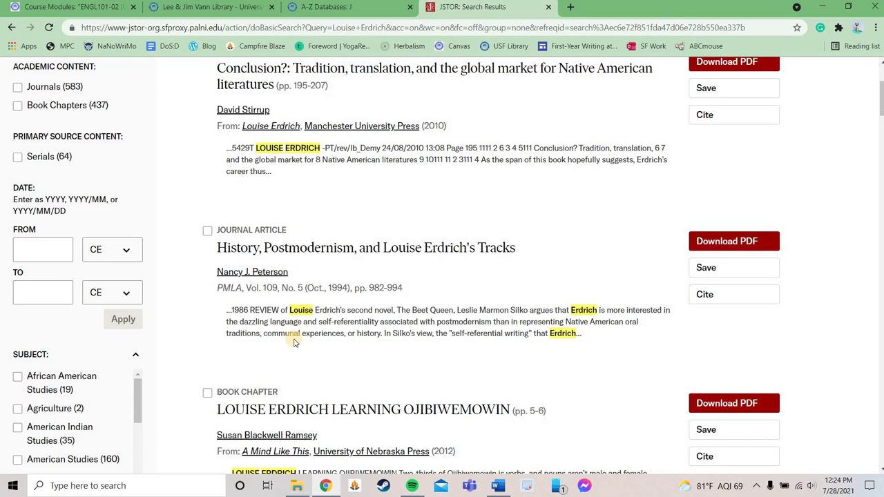
scroll(293, 342, down, 2)
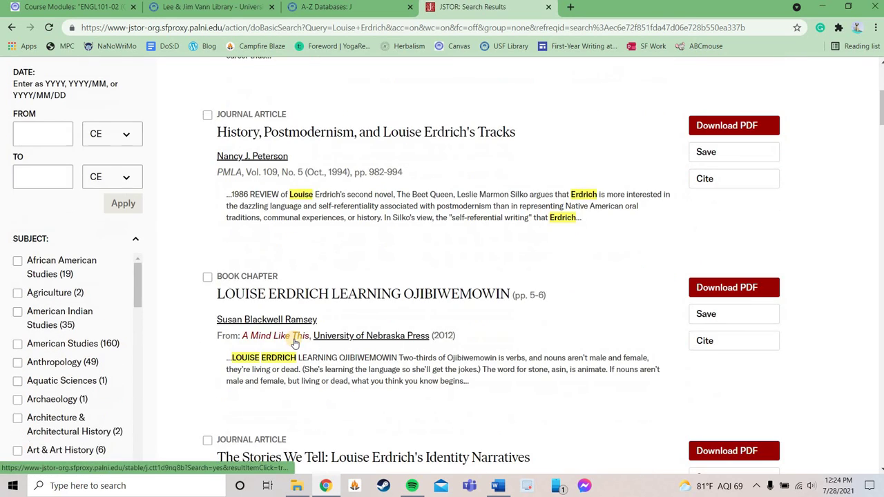
scroll(294, 342, down, 1)
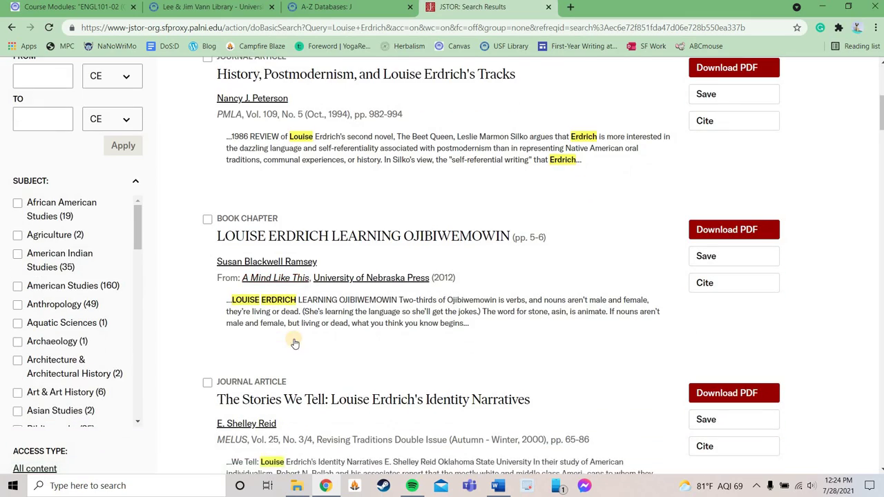
scroll(294, 341, down, 1)
scroll(294, 342, down, 3)
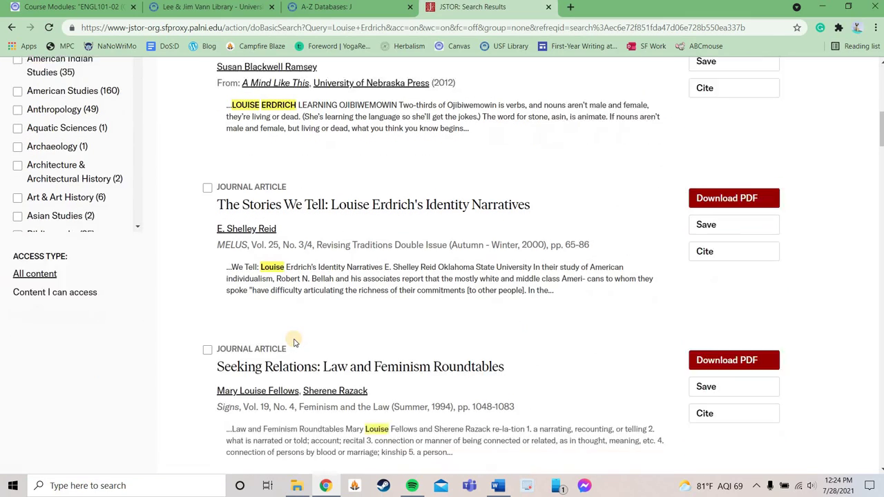
scroll(294, 342, down, 2)
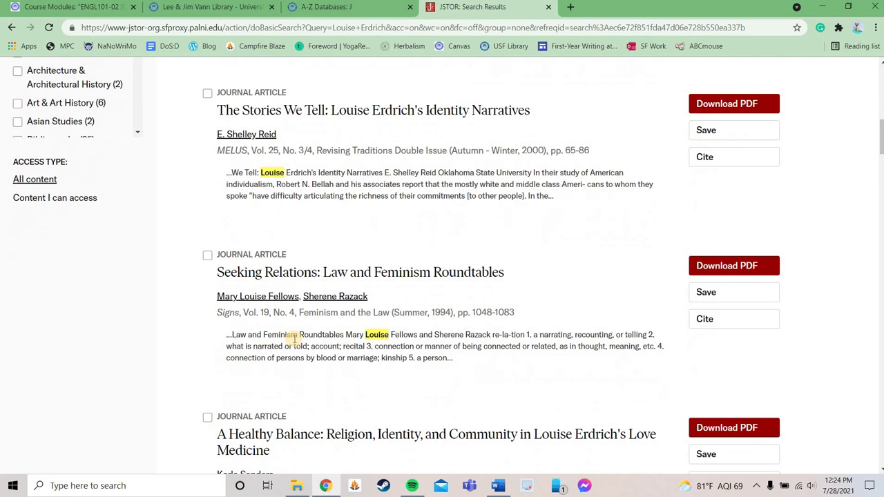
Look through the remaining JSTOR results for Louise Erdrich, comparing article and book chapter titles, sources and excerpts
scroll(294, 342, down, 1)
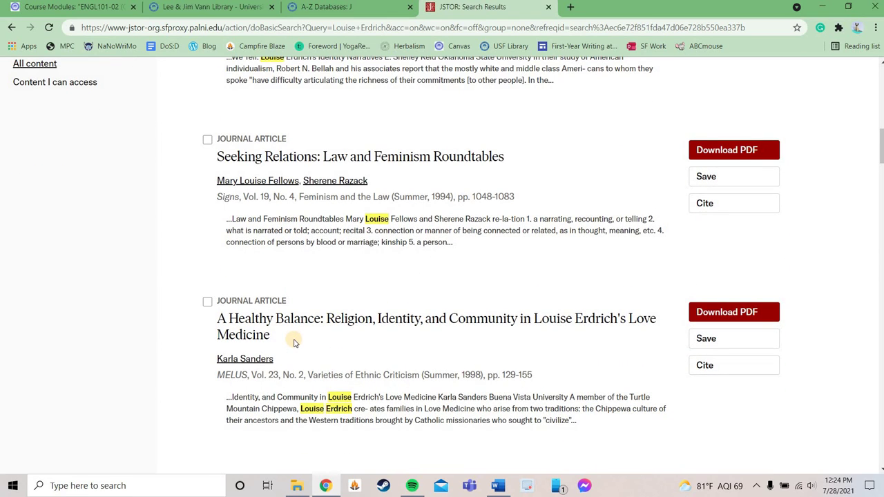
scroll(294, 342, down, 4)
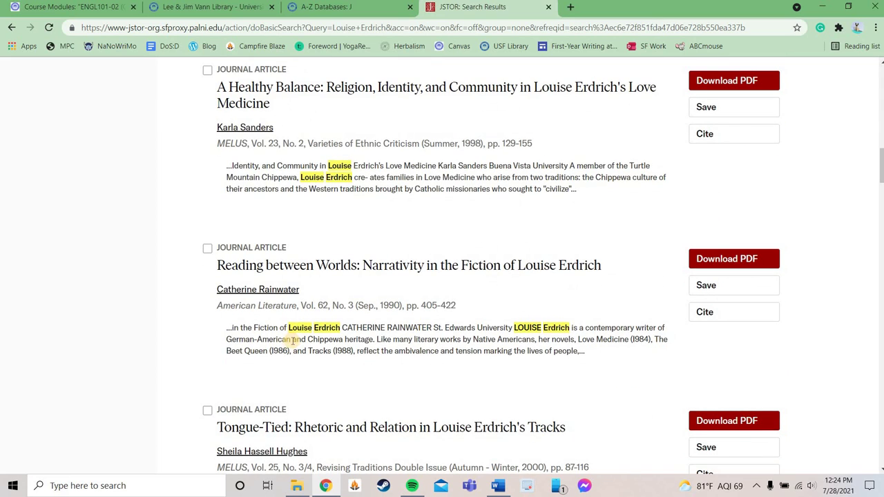
scroll(290, 342, down, 2)
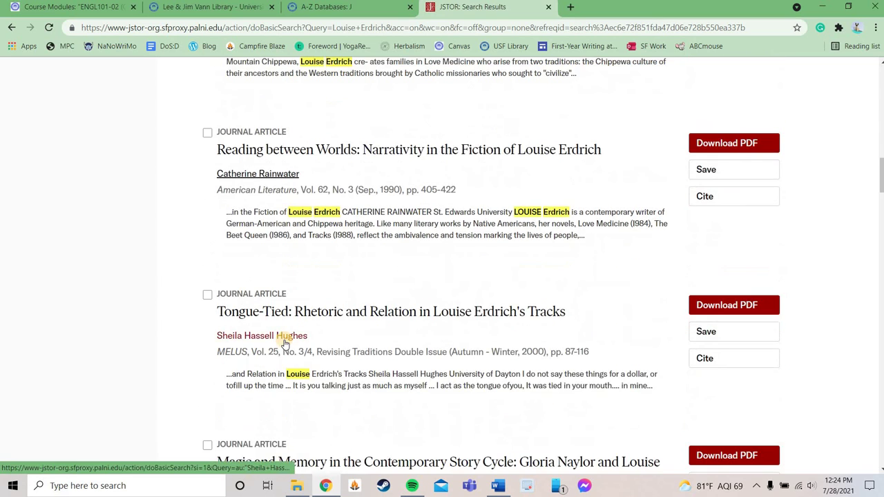
scroll(285, 343, down, 3)
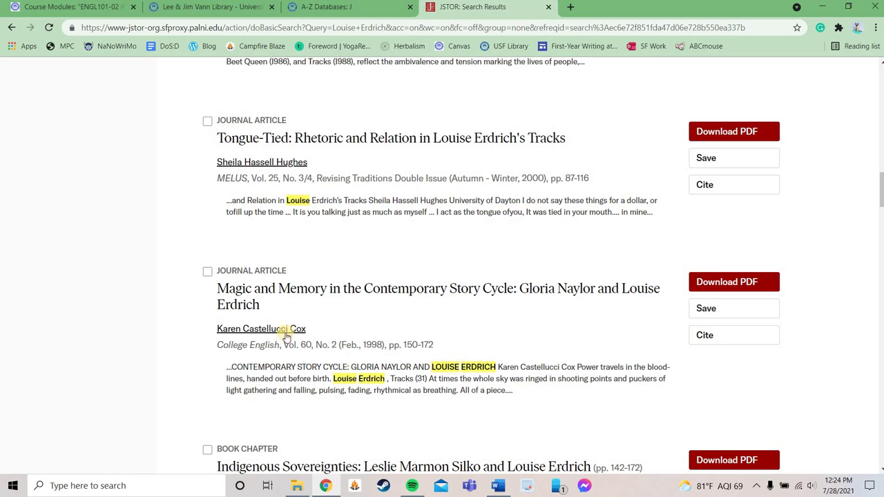
scroll(289, 316, down, 5)
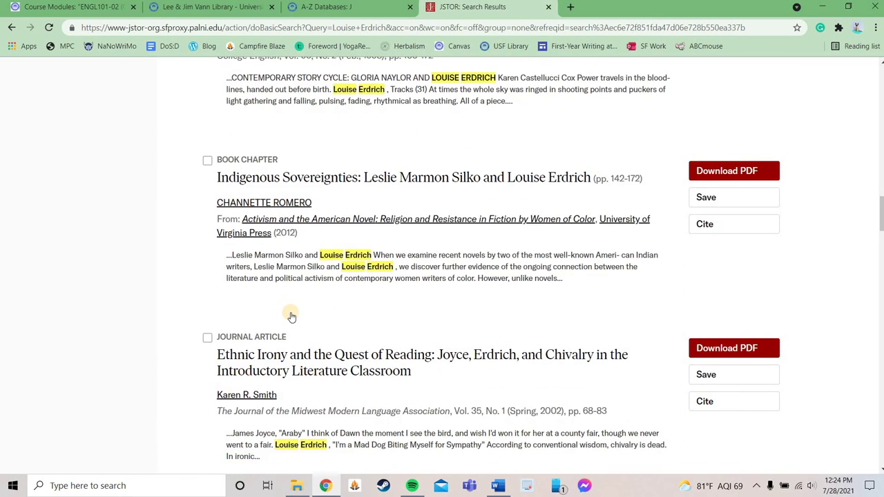
scroll(291, 316, down, 3)
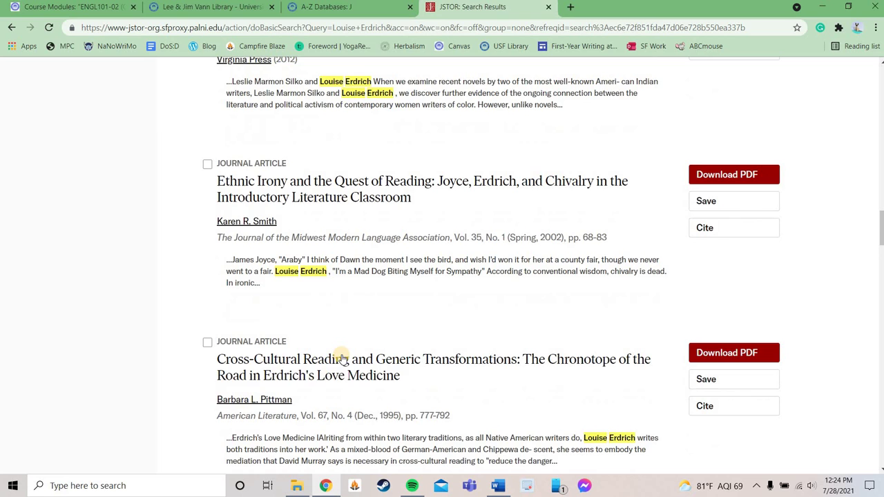
scroll(341, 353, down, 1)
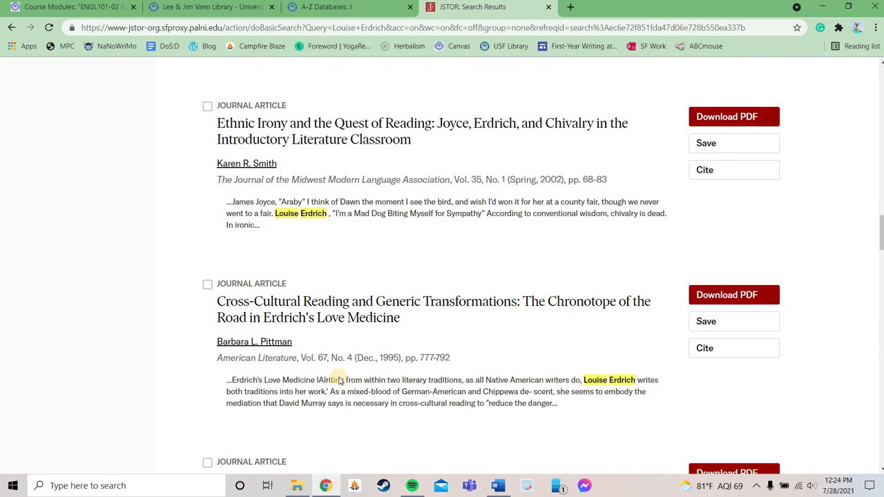
scroll(339, 379, down, 1)
scroll(339, 378, down, 2)
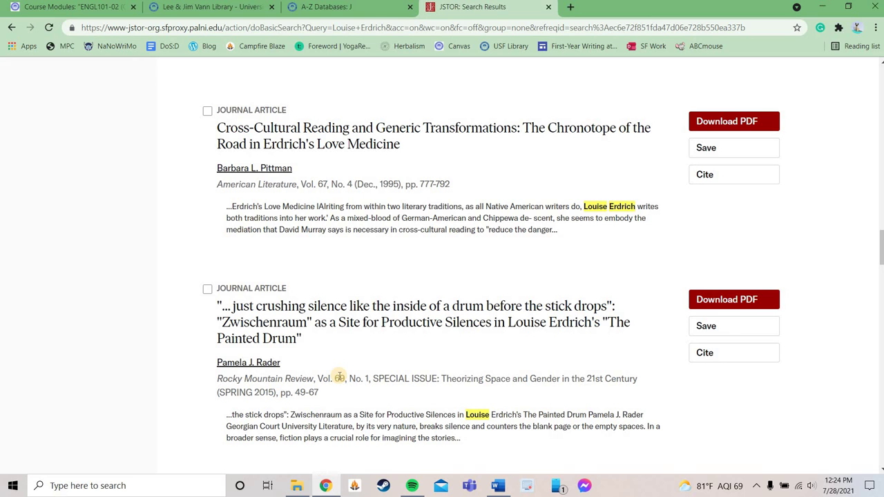
scroll(365, 368, down, 3)
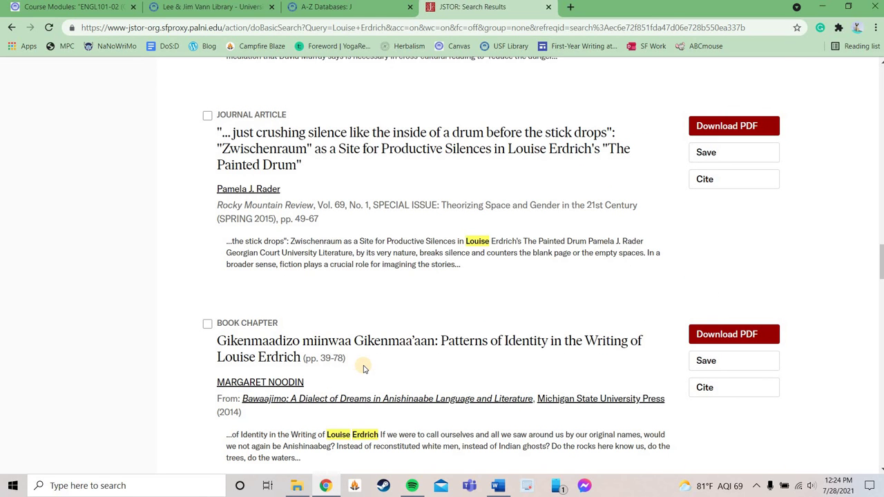
scroll(364, 368, down, 4)
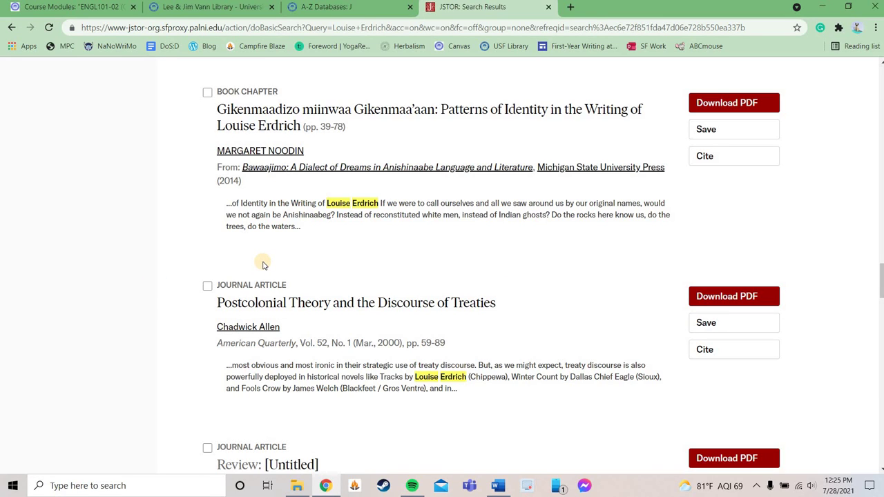
Open JSTOR's Advanced Search and enter "Louise Erdrich" as the first keyword
scroll(291, 323, up, 1)
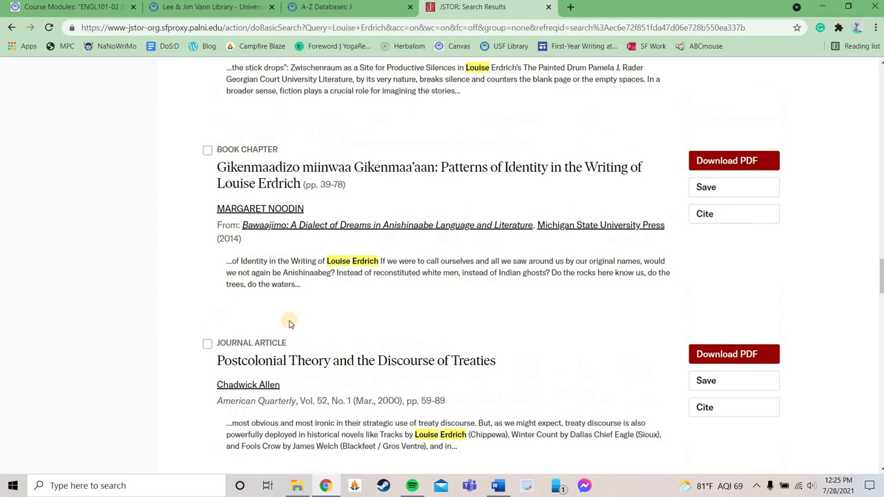
scroll(290, 323, up, 10)
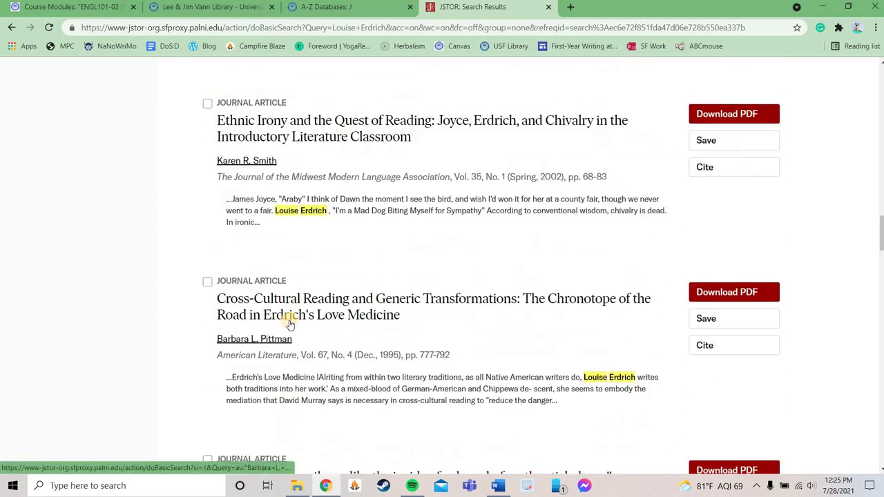
scroll(290, 320, up, 16)
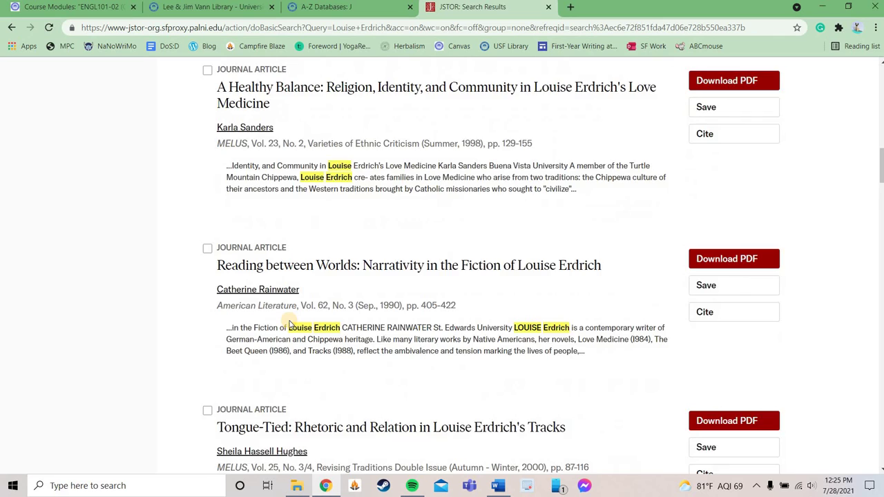
scroll(290, 323, up, 10)
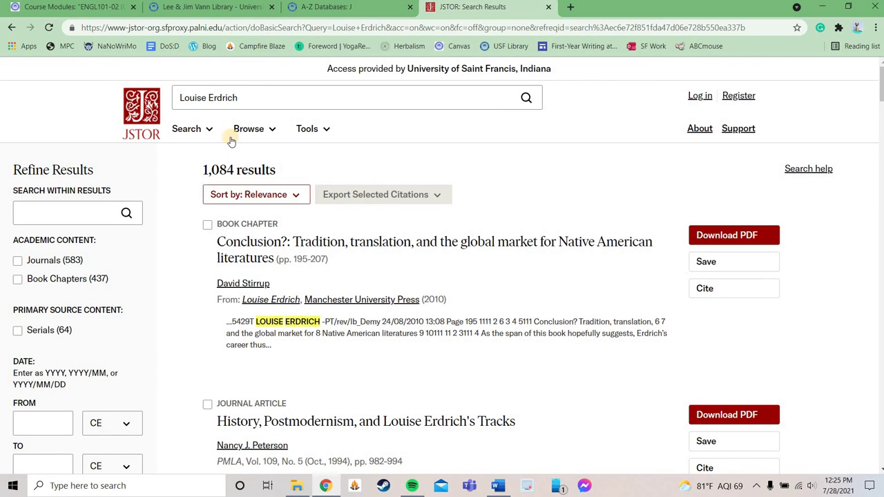
mouse_move(213, 133)
click(212, 156)
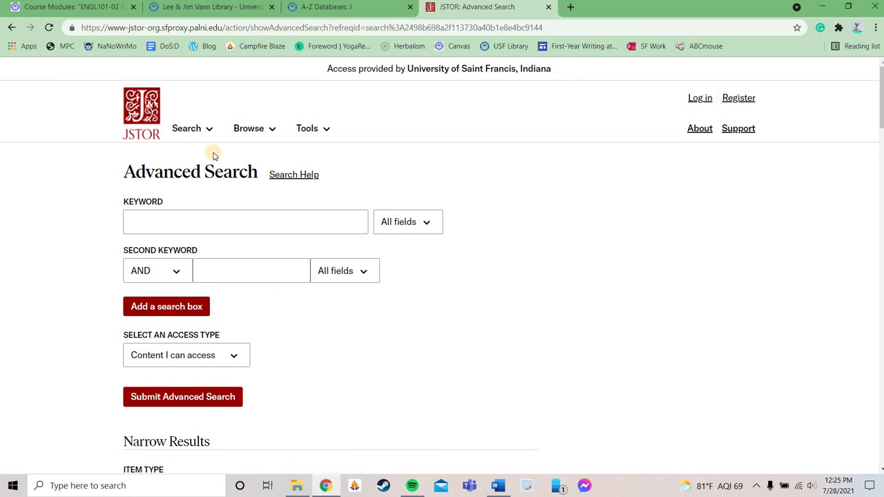
click(249, 220)
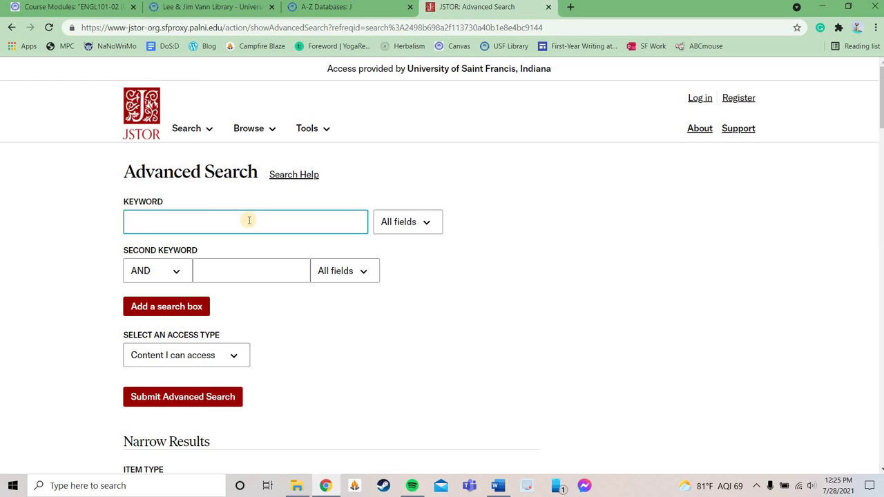
text(Louise Erdrich)
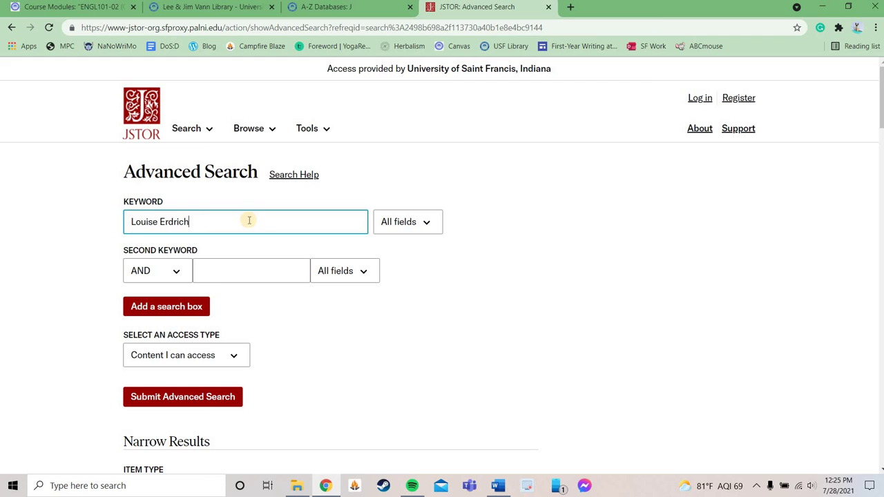
Check the first keyword's search field options, then enter "community" as the second keyword
click(396, 221)
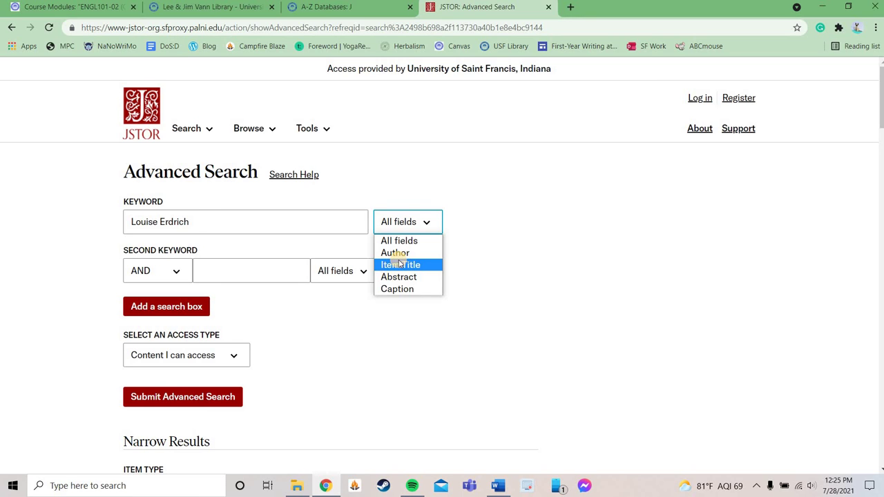
click(311, 326)
click(246, 265)
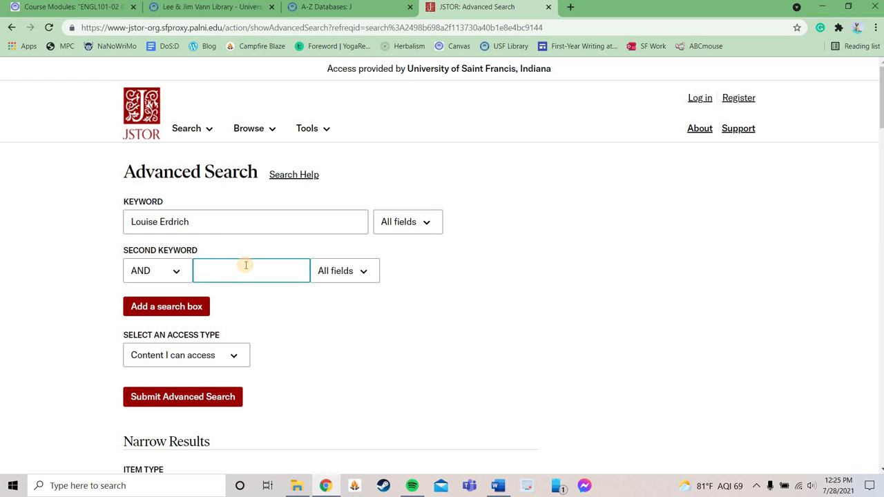
text(community)
click(300, 323)
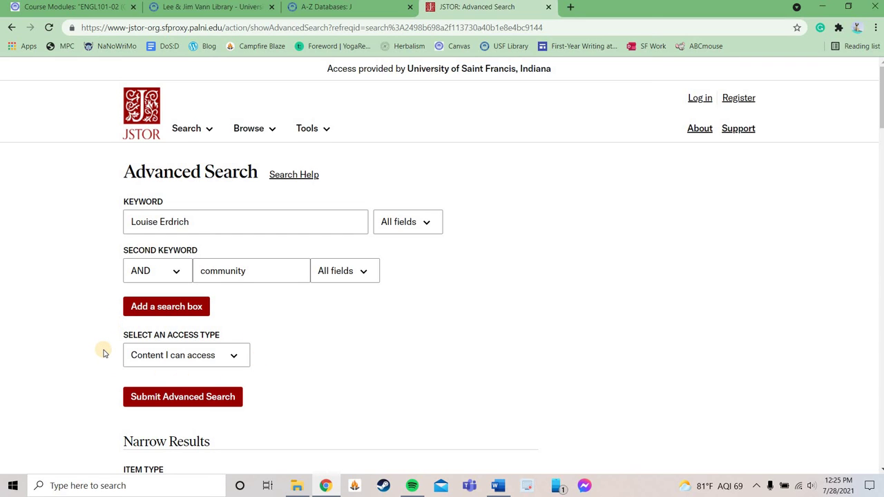
View the available access type options for the advanced search without changing the selection
scroll(103, 354, down, 1)
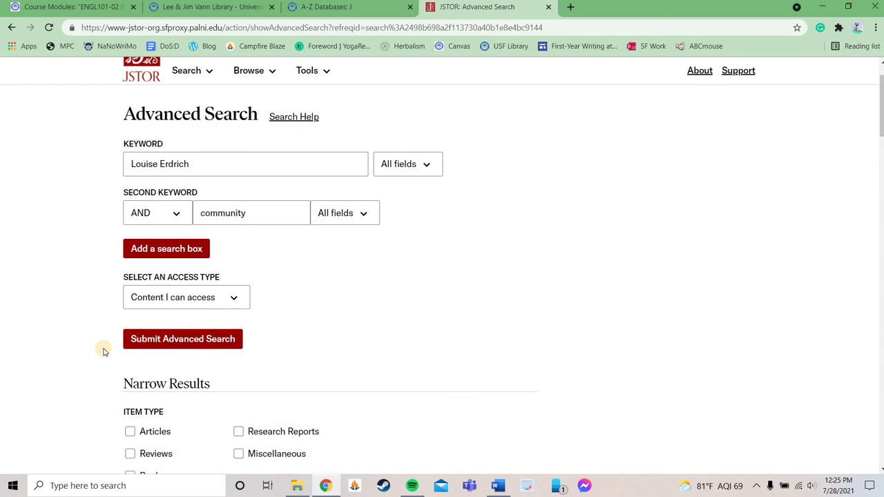
click(182, 292)
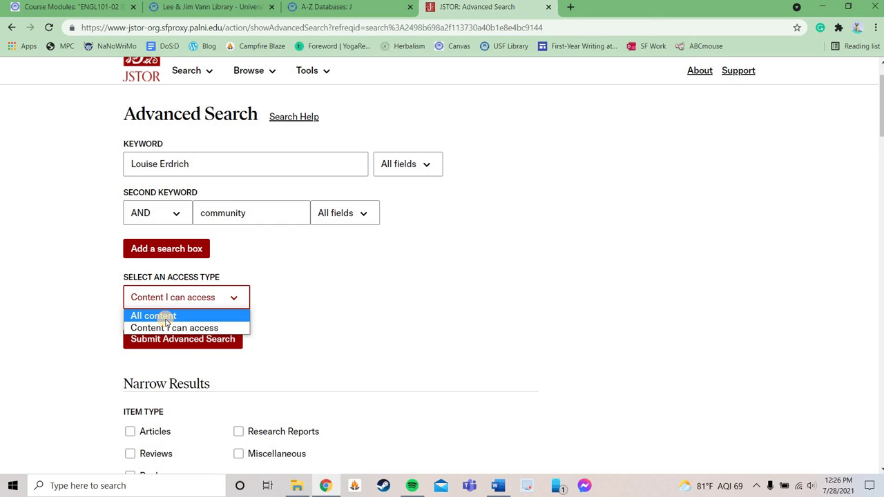
click(306, 340)
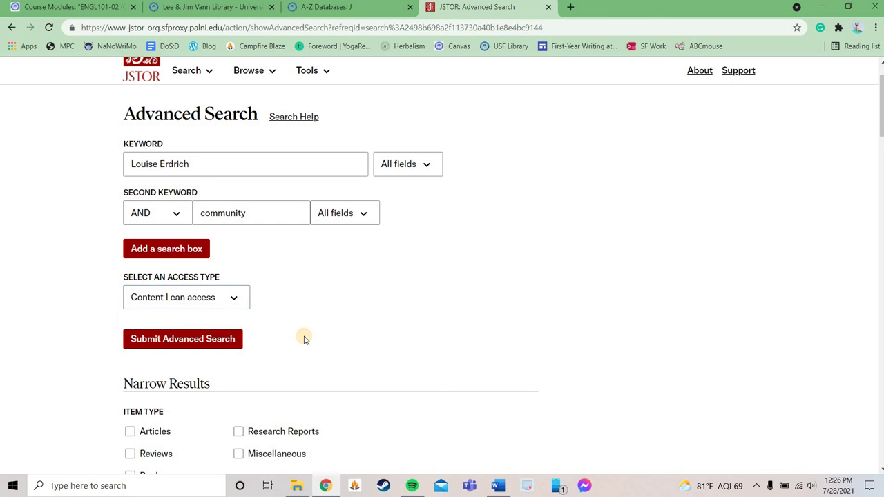
Narrow the advanced search to the Articles item type and the English language
scroll(304, 338, down, 3)
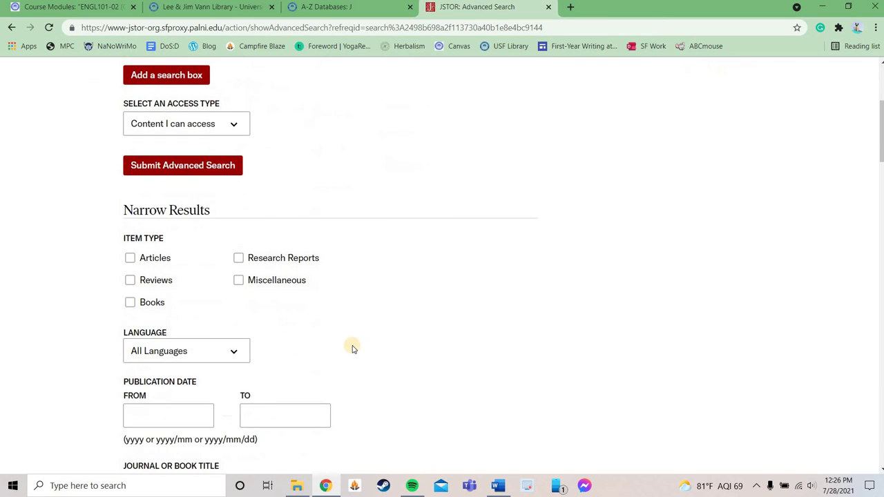
click(129, 259)
scroll(71, 294, down, 2)
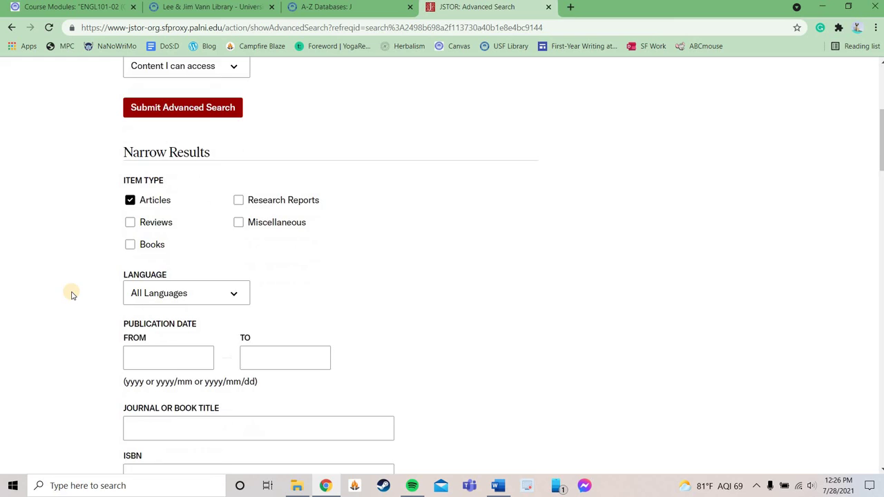
click(207, 237)
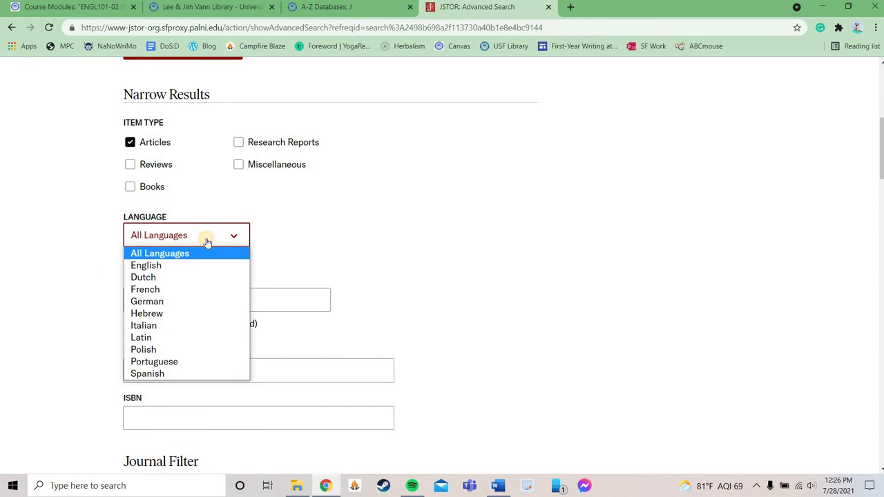
click(157, 265)
Limit the publication date range from 1980 to 2021
click(197, 295)
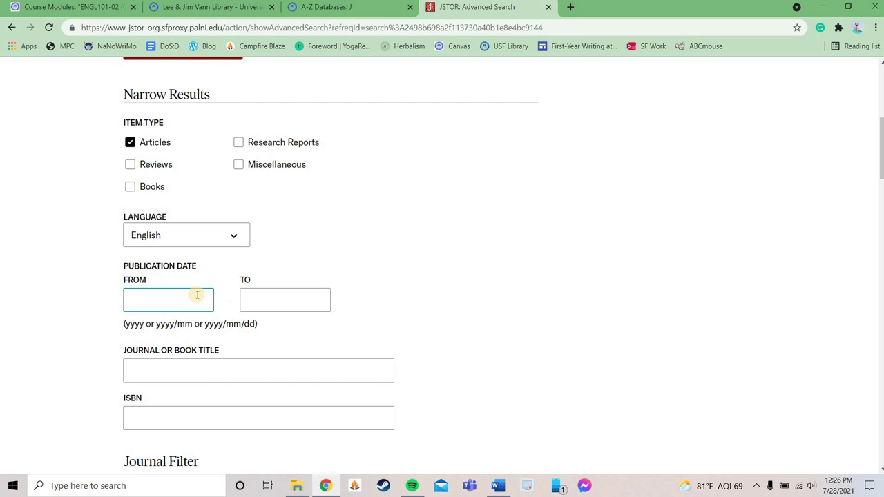
text(1980)
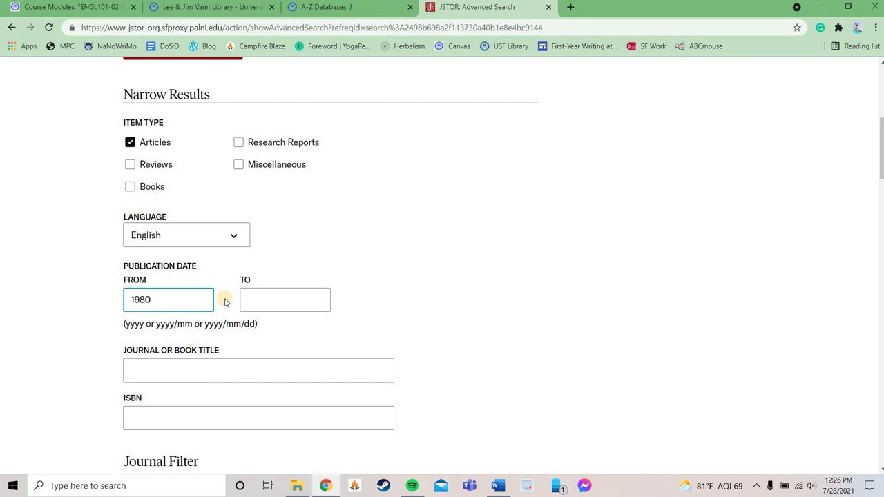
click(249, 302)
text(2021)
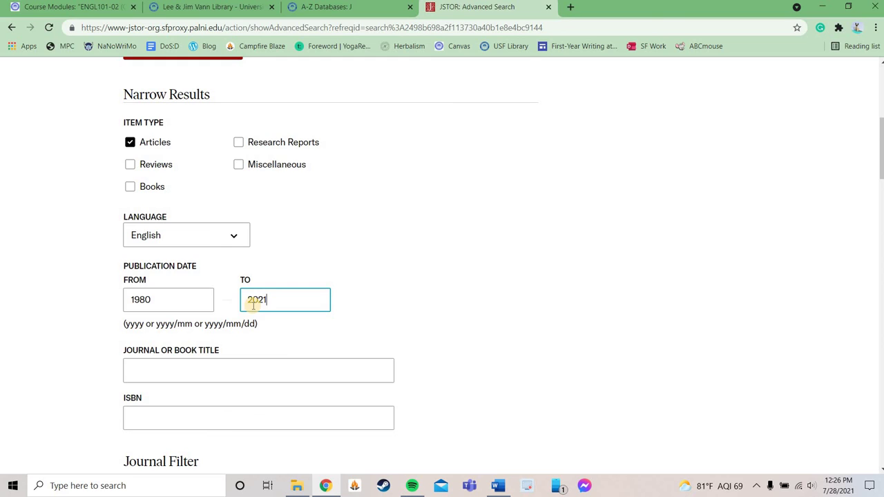
click(294, 330)
Review the advanced search's journal or book title and ISBN fields and its full list of discipline filters
scroll(295, 330, down, 2)
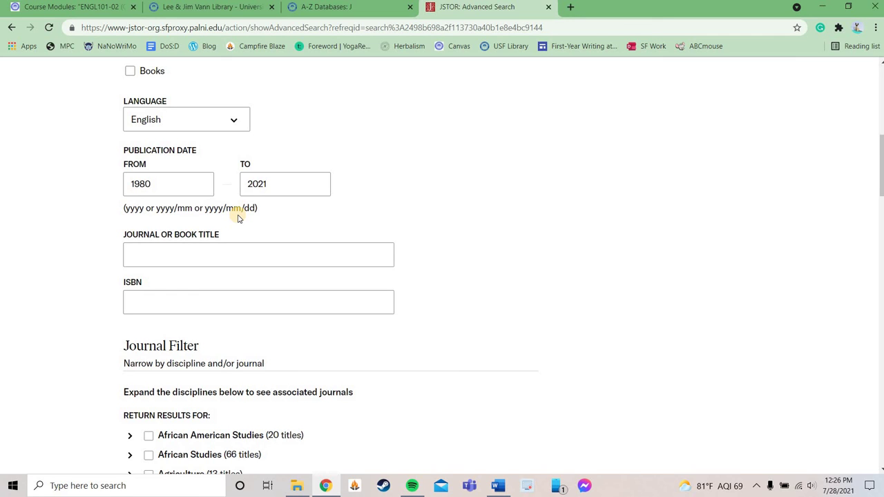
scroll(238, 218, down, 1)
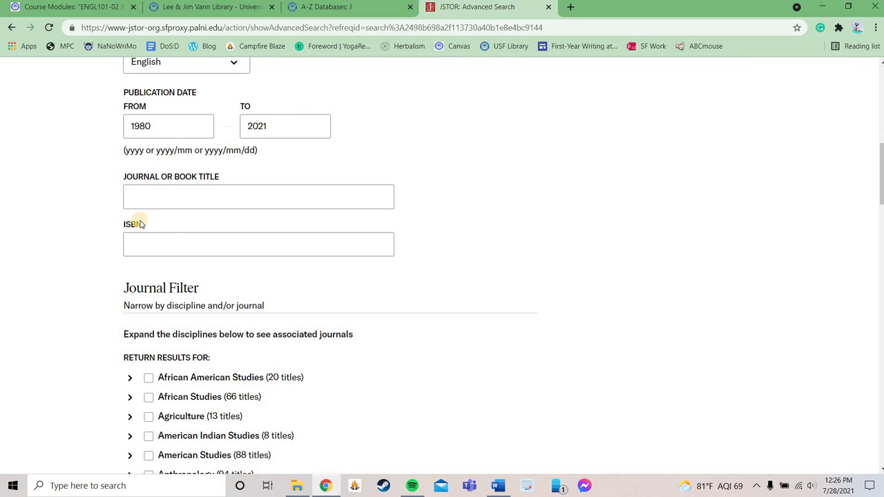
scroll(414, 400, down, 2)
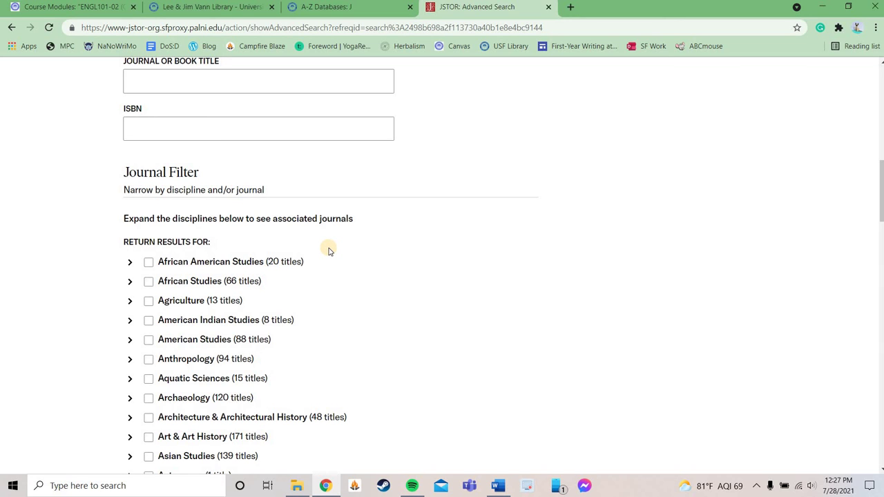
scroll(329, 252, down, 2)
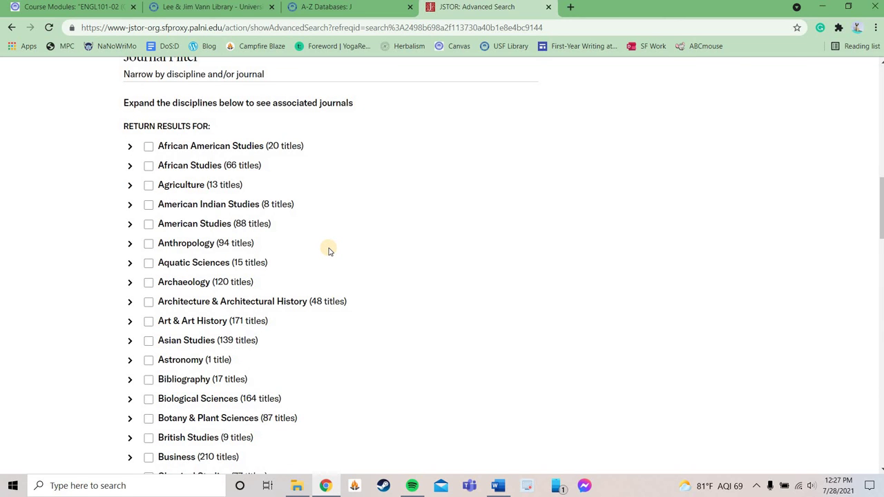
scroll(329, 251, down, 3)
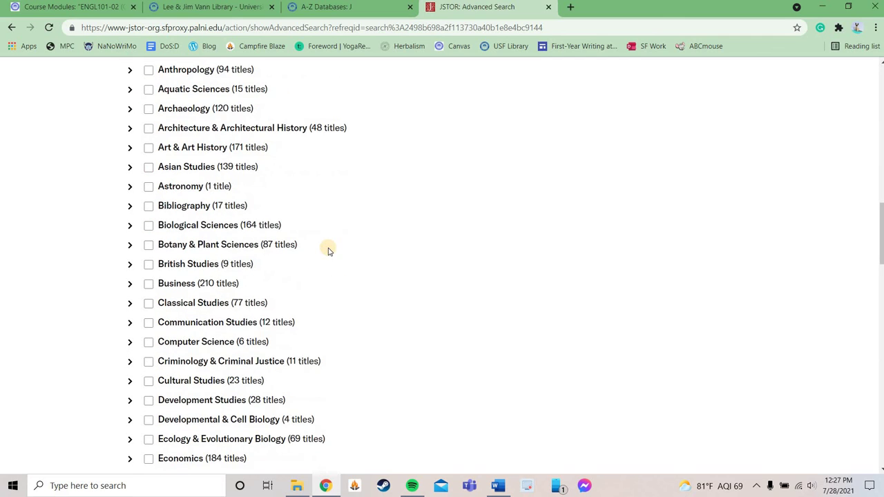
scroll(420, 295, down, 4)
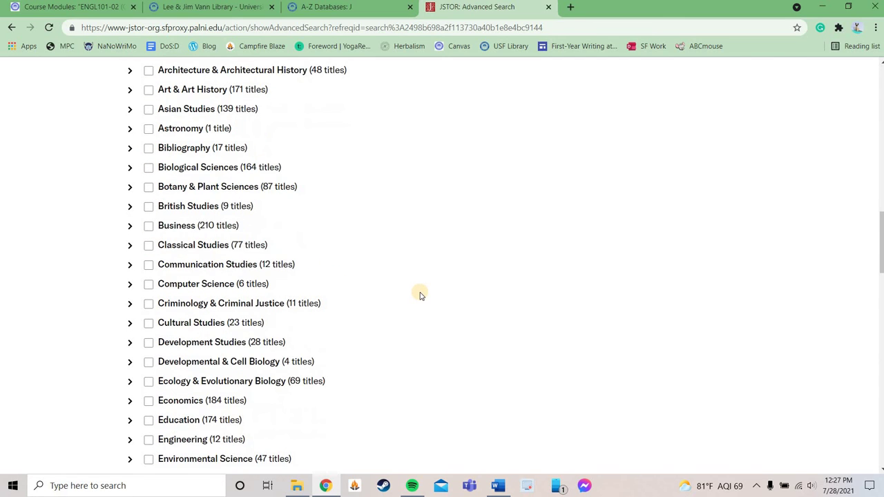
scroll(235, 190, down, 1)
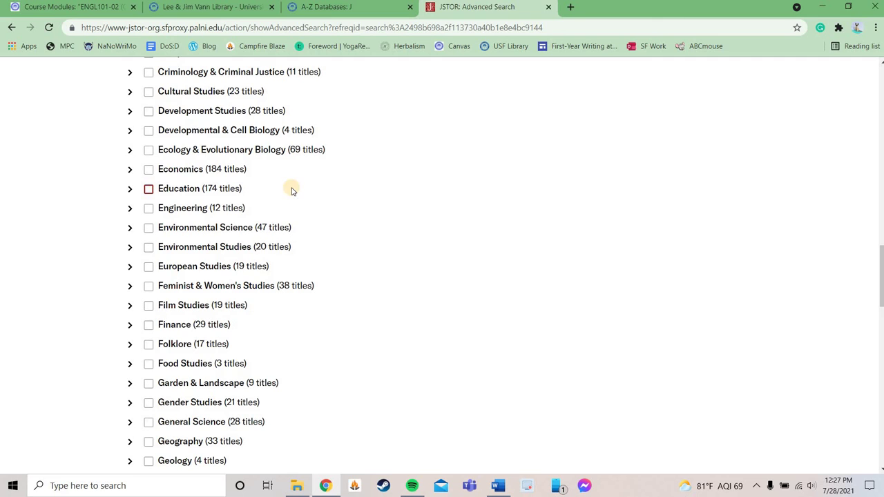
scroll(180, 290, down, 1)
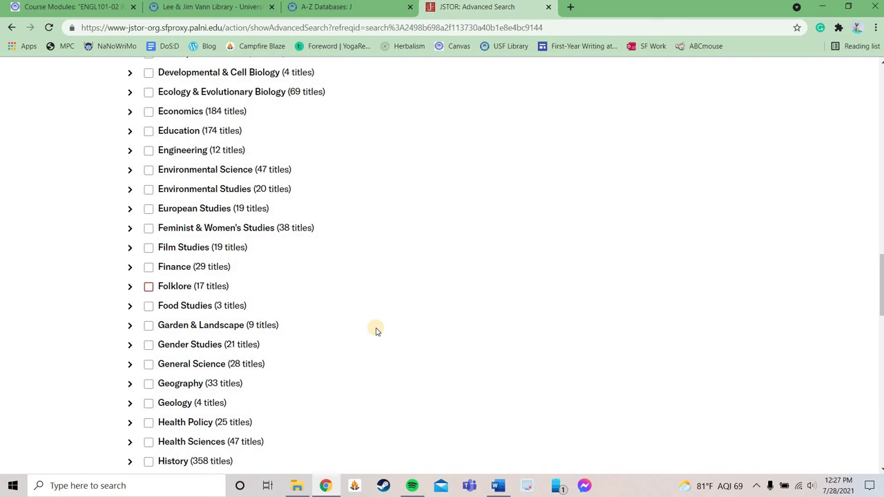
scroll(376, 331, down, 6)
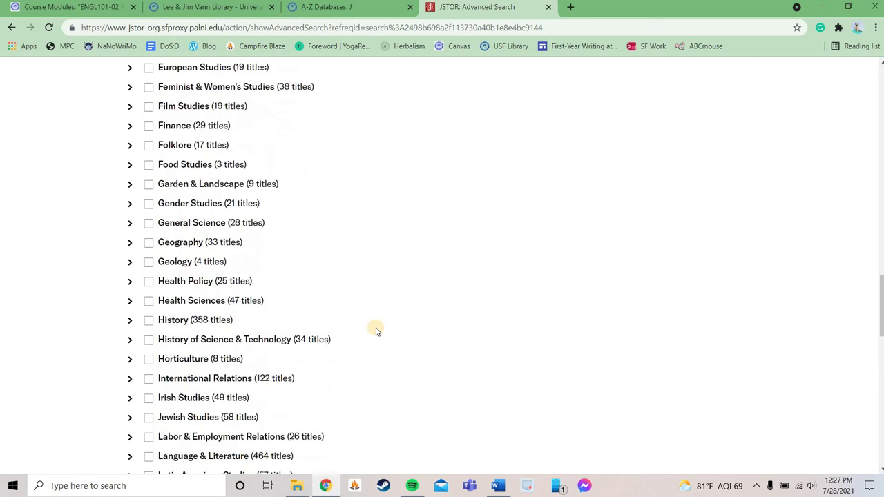
scroll(376, 332, down, 7)
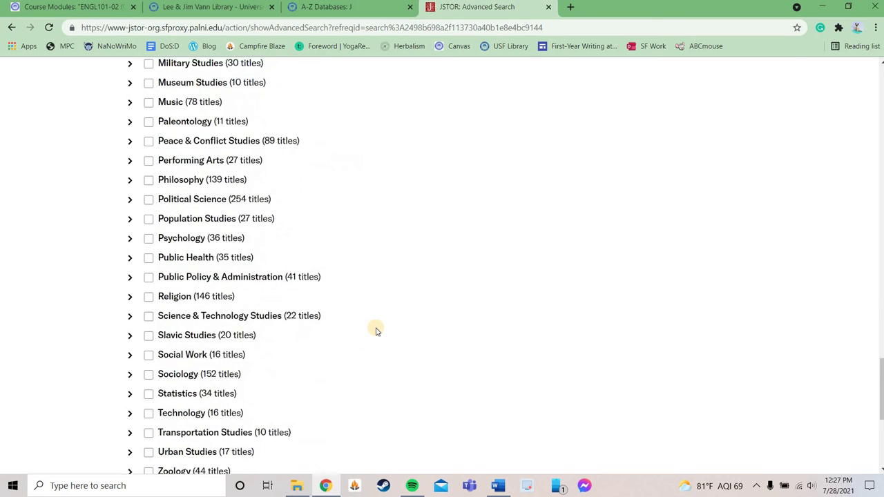
Run the advanced search and view "A Healthy Balance: Religion, Identity, and Community in Louise Erdrich's Love Medicine" in a new browser tab
click(191, 400)
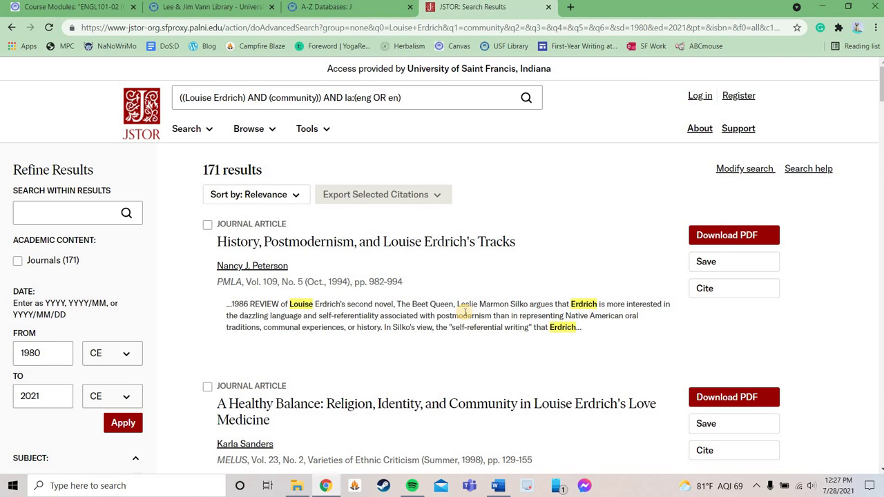
scroll(466, 312, down, 1)
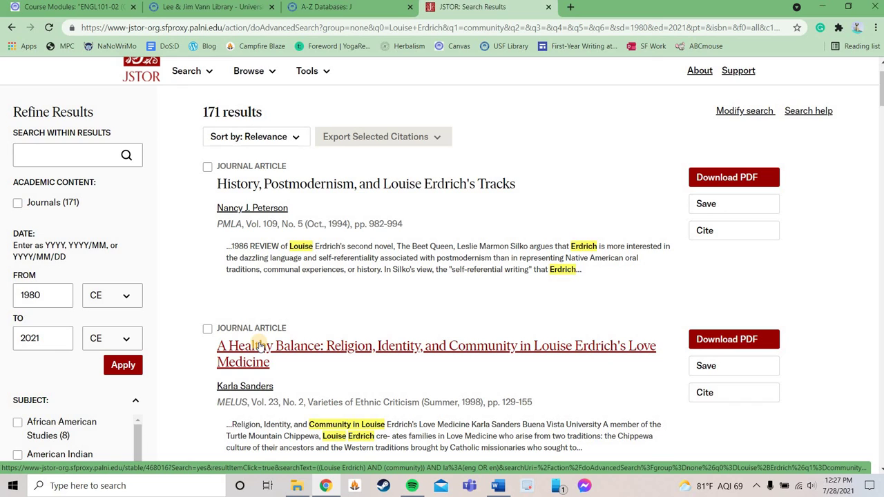
right_click(260, 343)
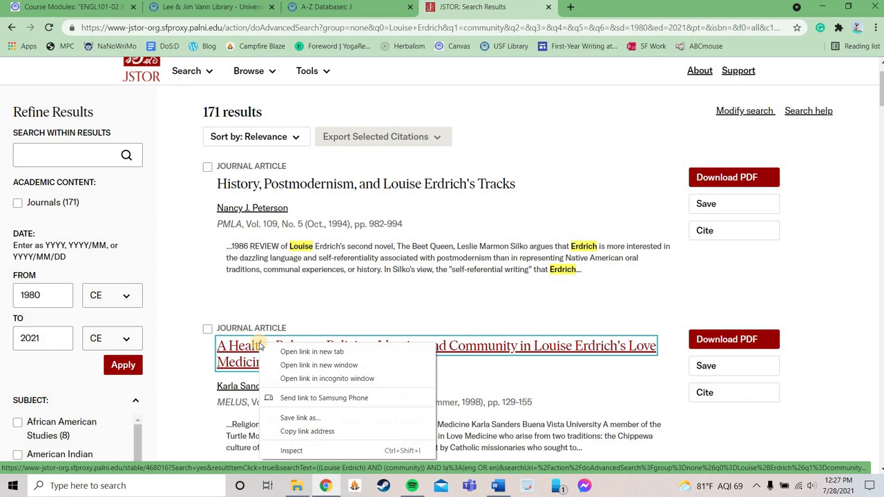
click(285, 352)
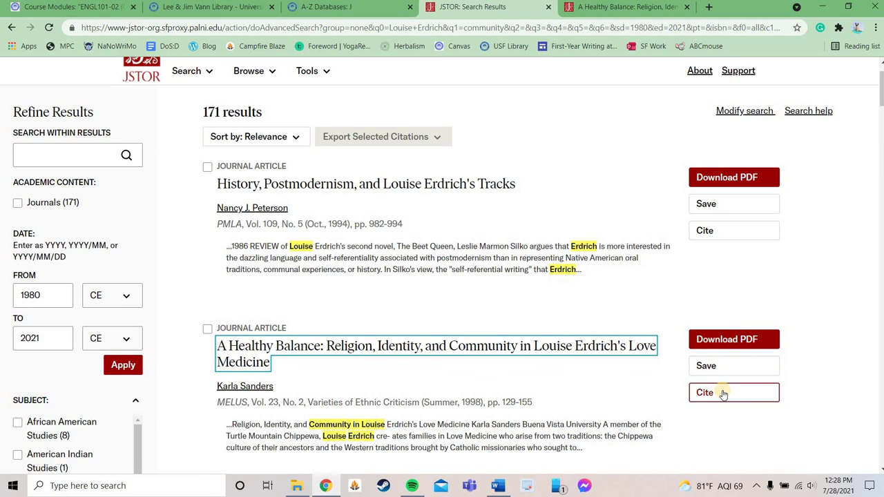
click(654, 8)
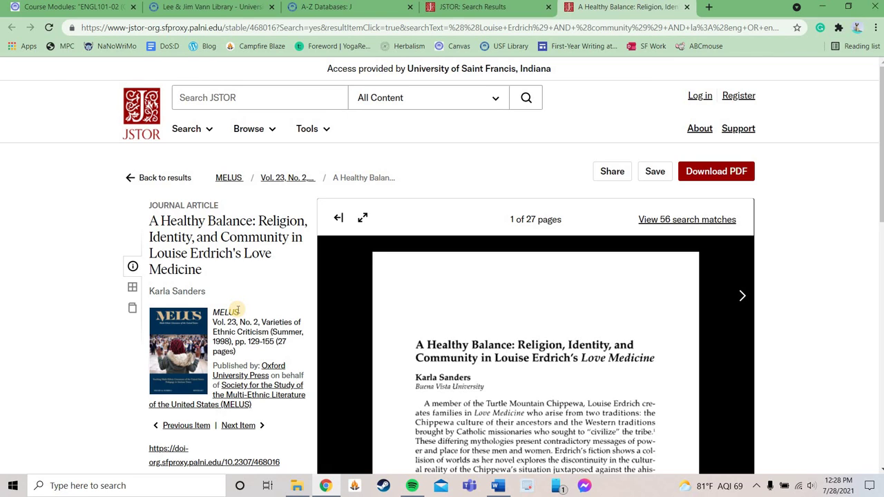
Look over the article's opening text and page forward to page 4 in the viewer
scroll(265, 298, down, 2)
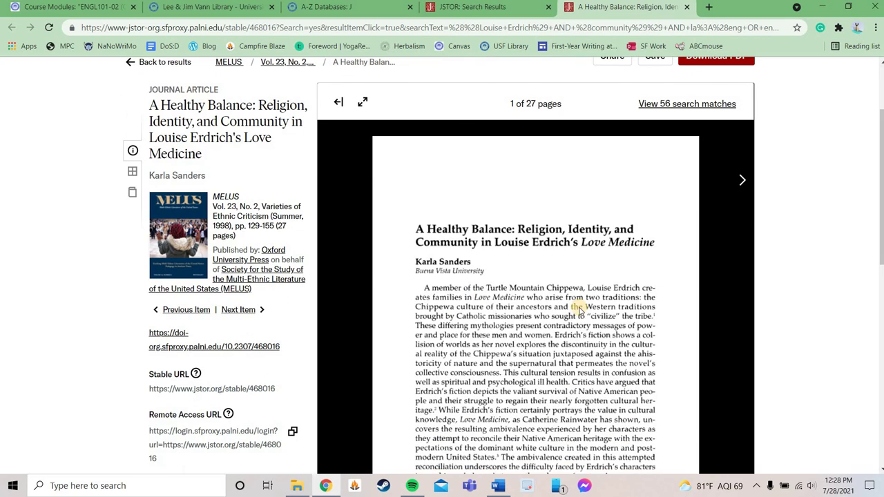
click(742, 181)
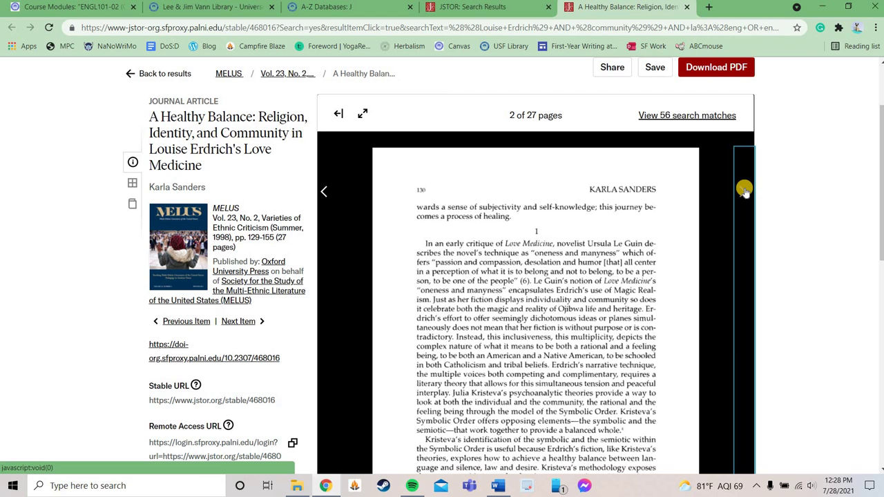
click(744, 191)
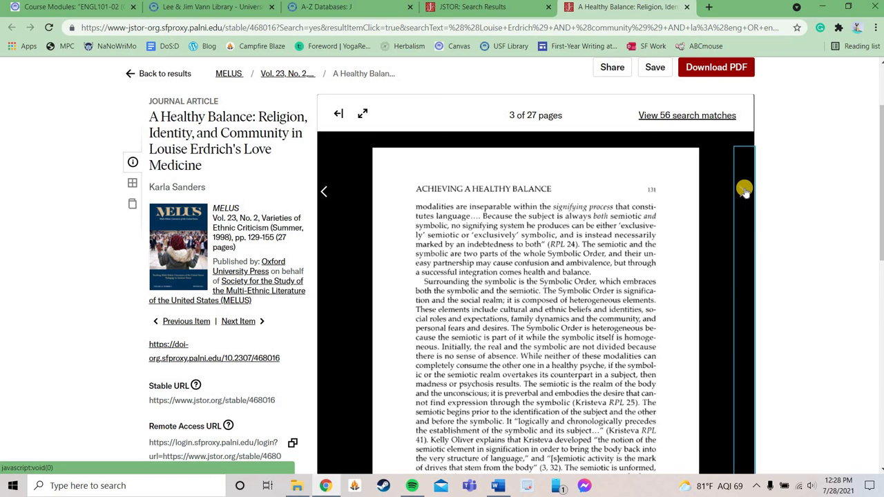
click(743, 192)
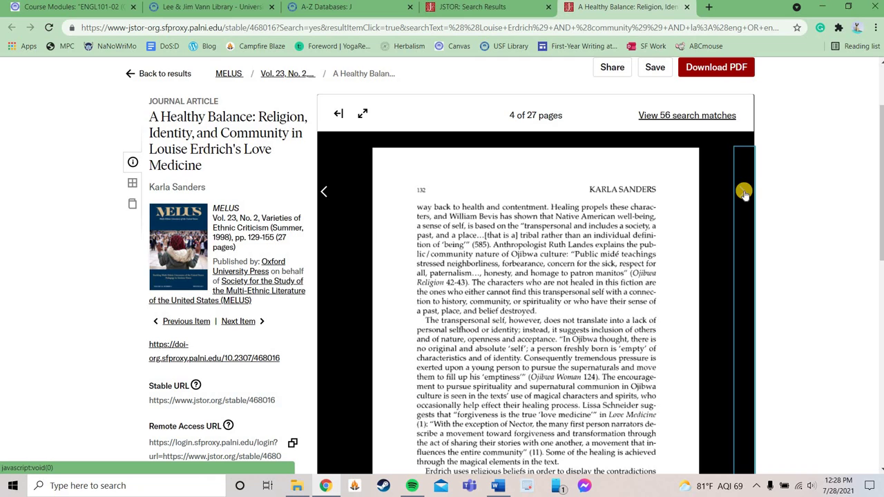
Generate the citations for this article and copy the MLA version
scroll(744, 192, down, 1)
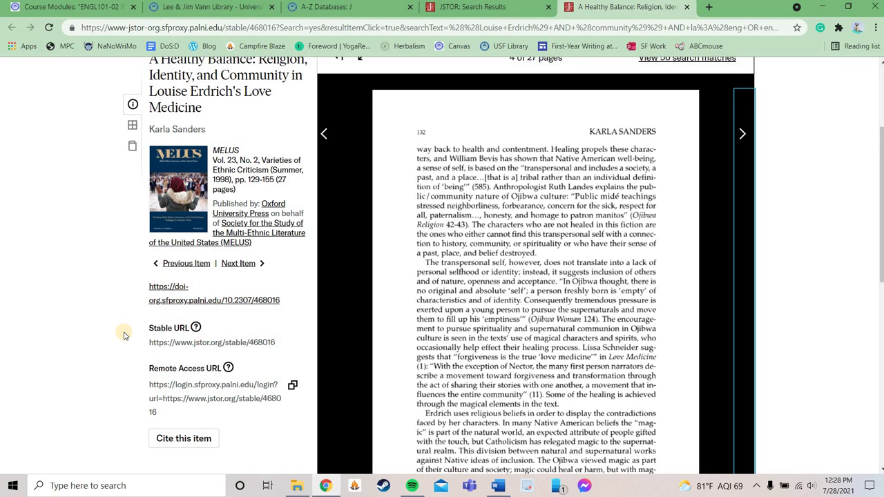
scroll(122, 336, down, 2)
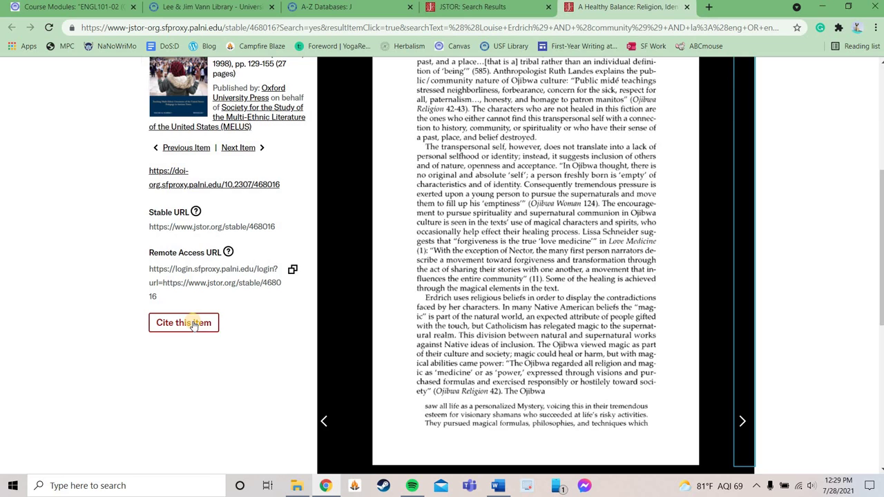
click(193, 324)
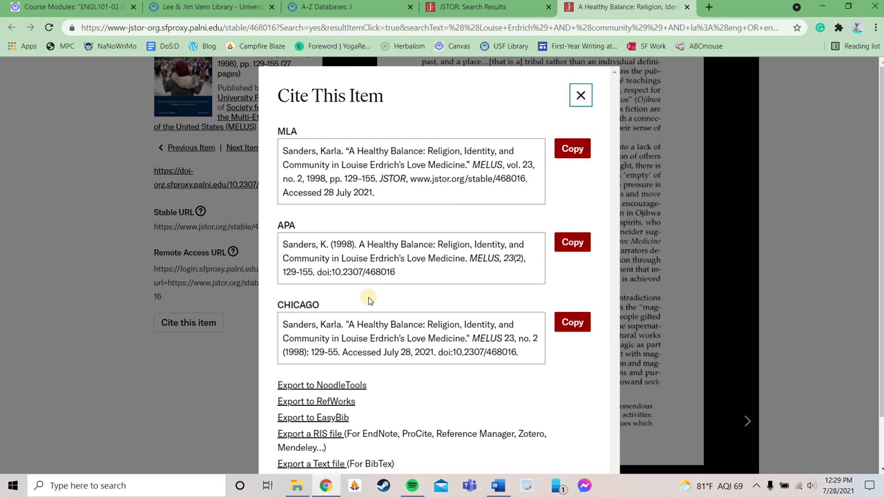
click(573, 150)
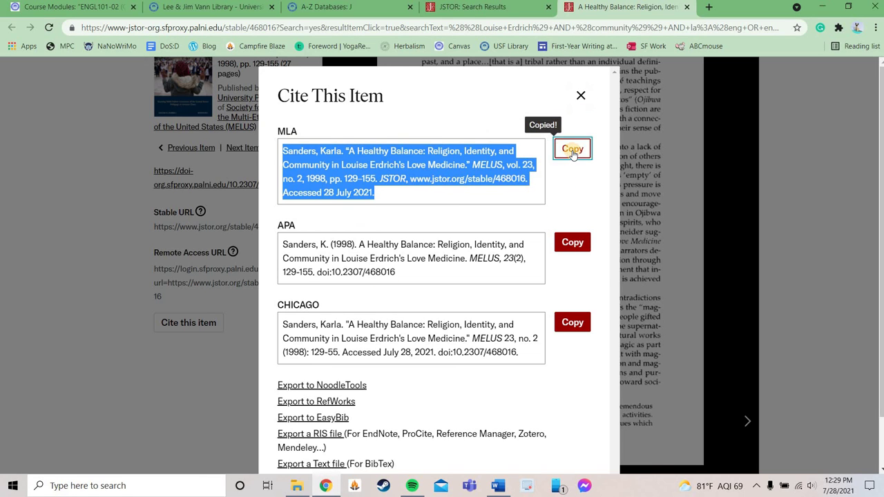
Switch to the Word document and paste the MLA citation with merged formatting
click(500, 486)
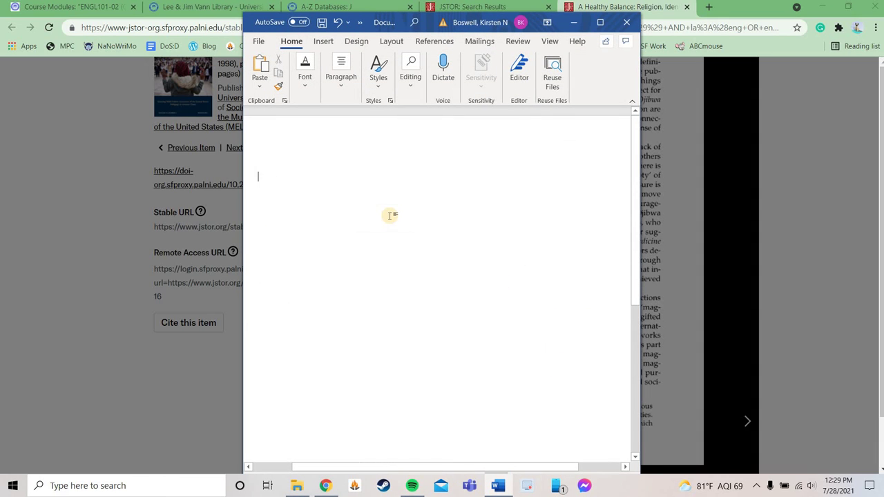
right_click(302, 176)
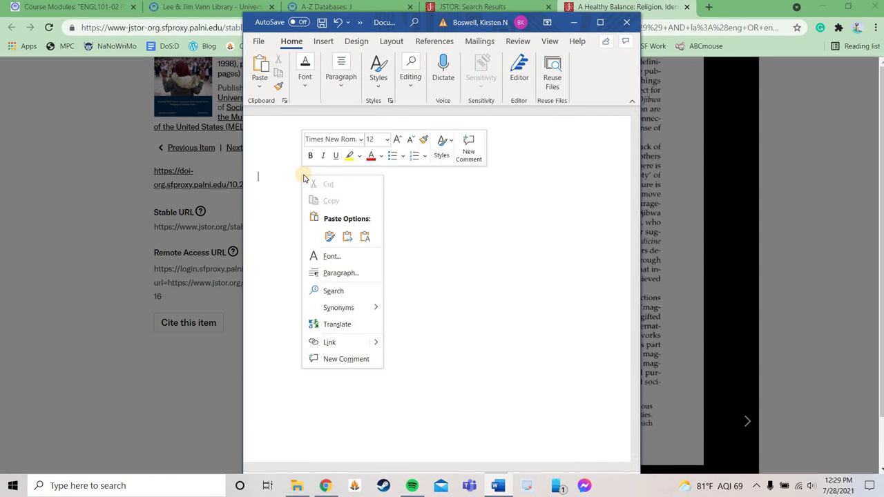
click(347, 237)
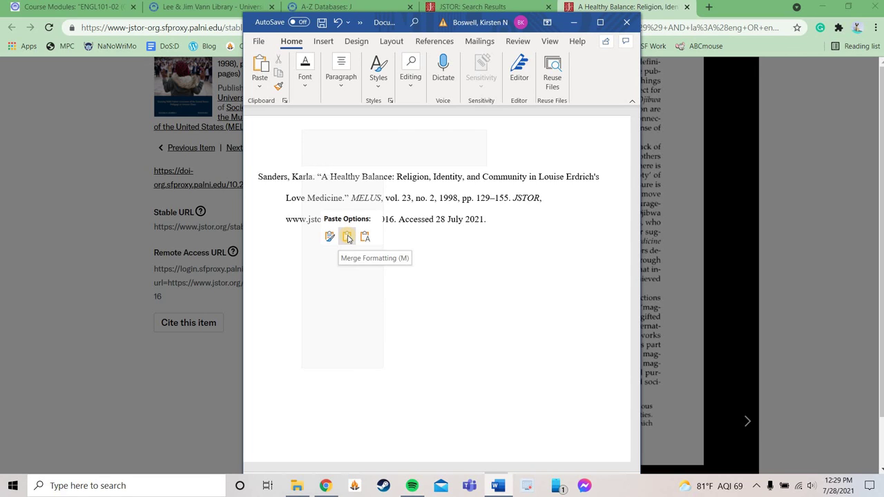
click(348, 237)
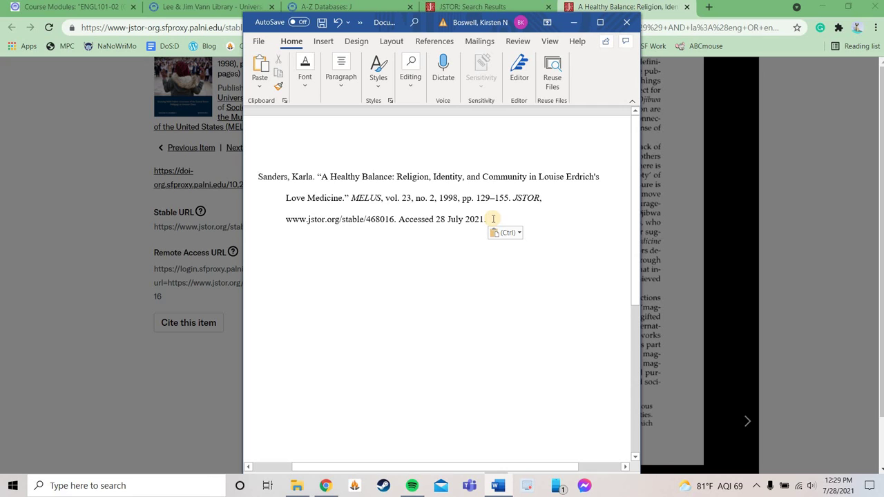
Apply a hanging special indent to the whole pasted citation in its paragraph settings
drag(456, 211, 266, 175)
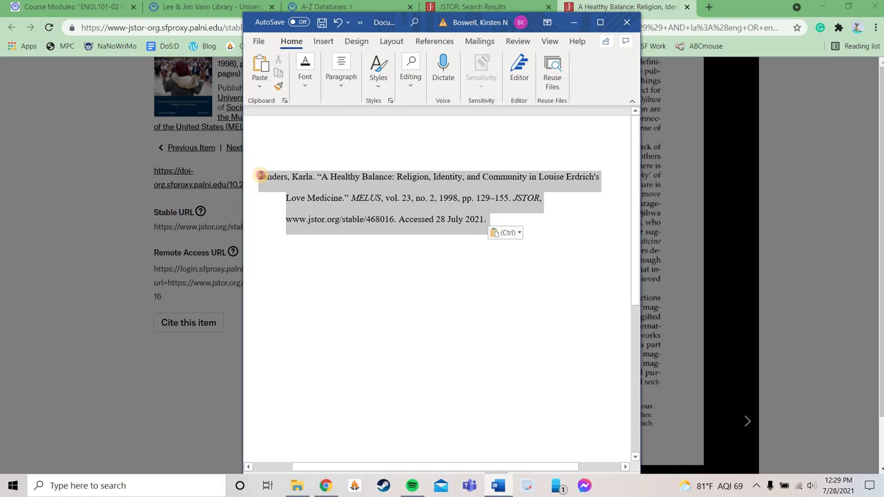
right_click(358, 186)
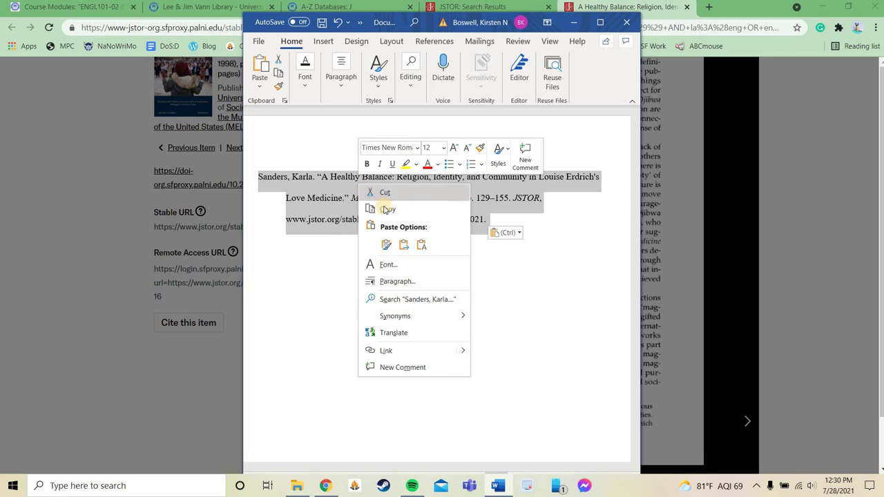
click(400, 281)
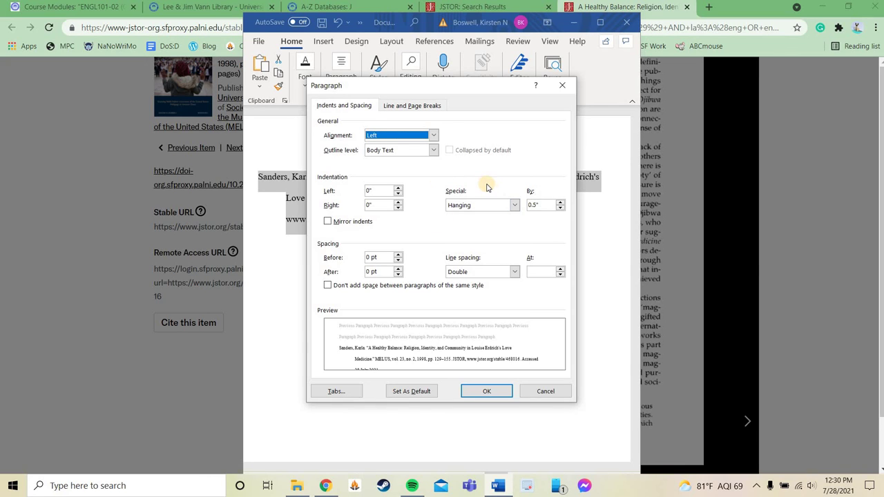
click(514, 205)
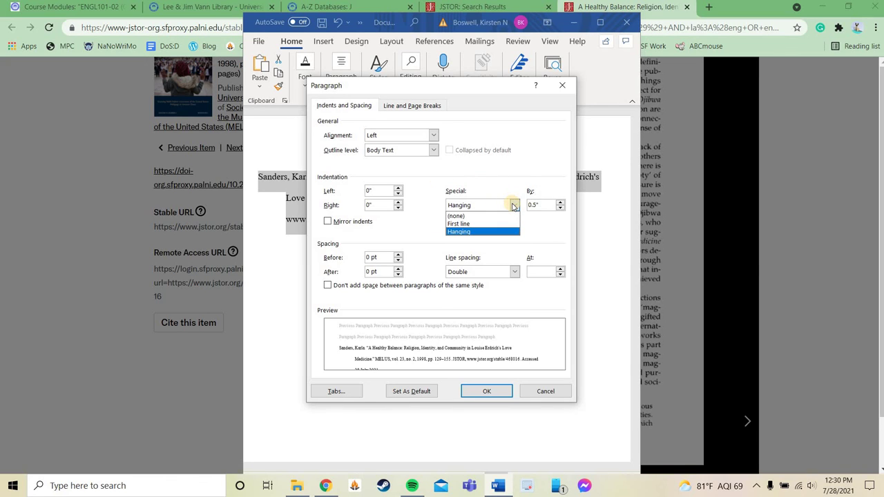
click(461, 232)
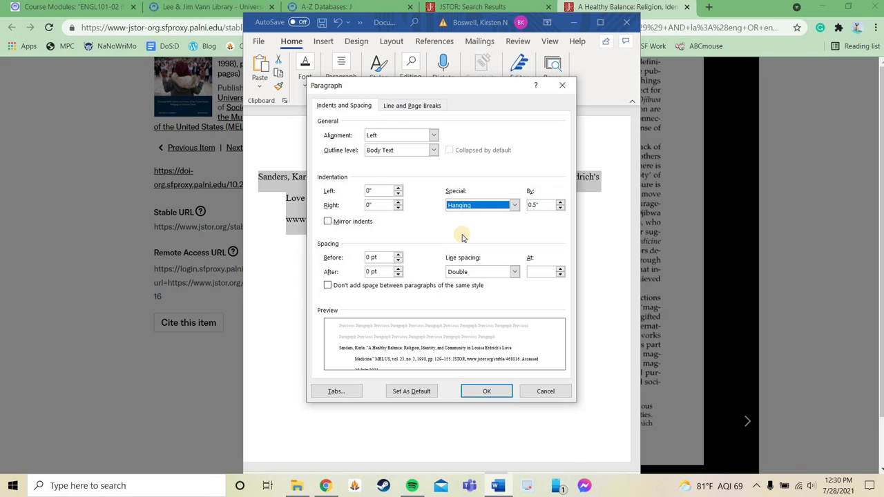
click(487, 391)
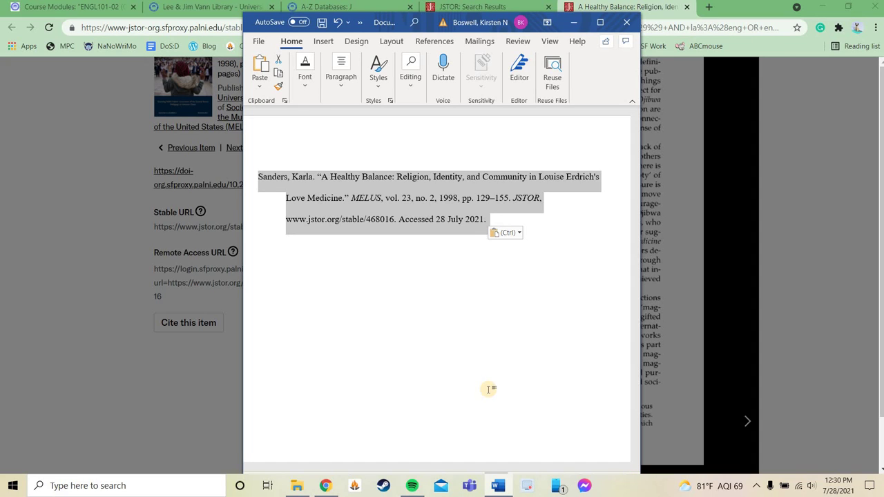
click(489, 389)
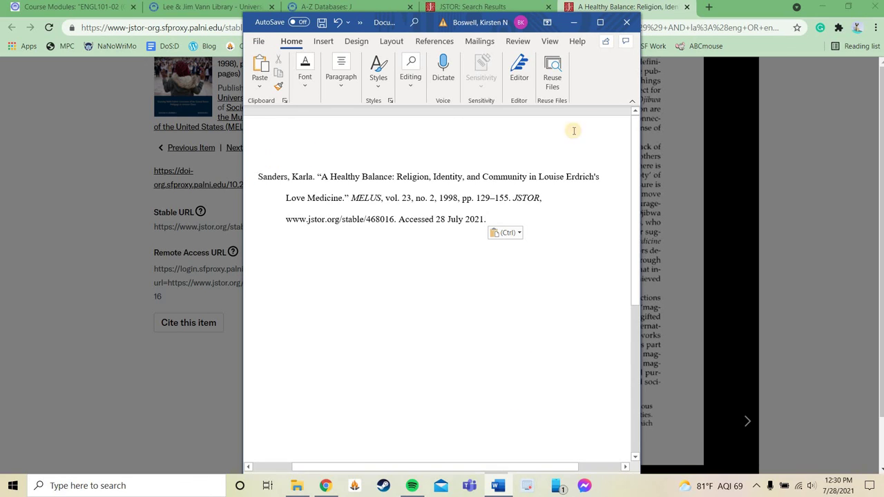
Minimize the Word document and return to the Lee and Jim Vann Library home page in Chrome
click(571, 27)
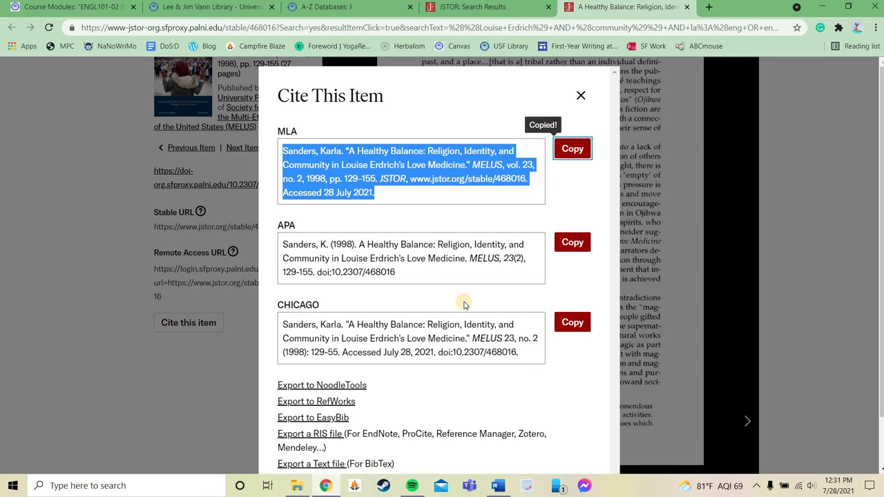
click(179, 8)
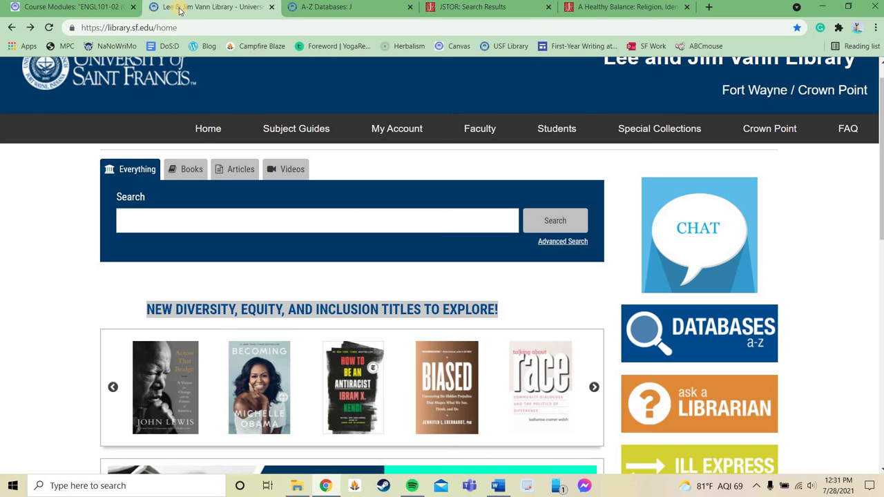